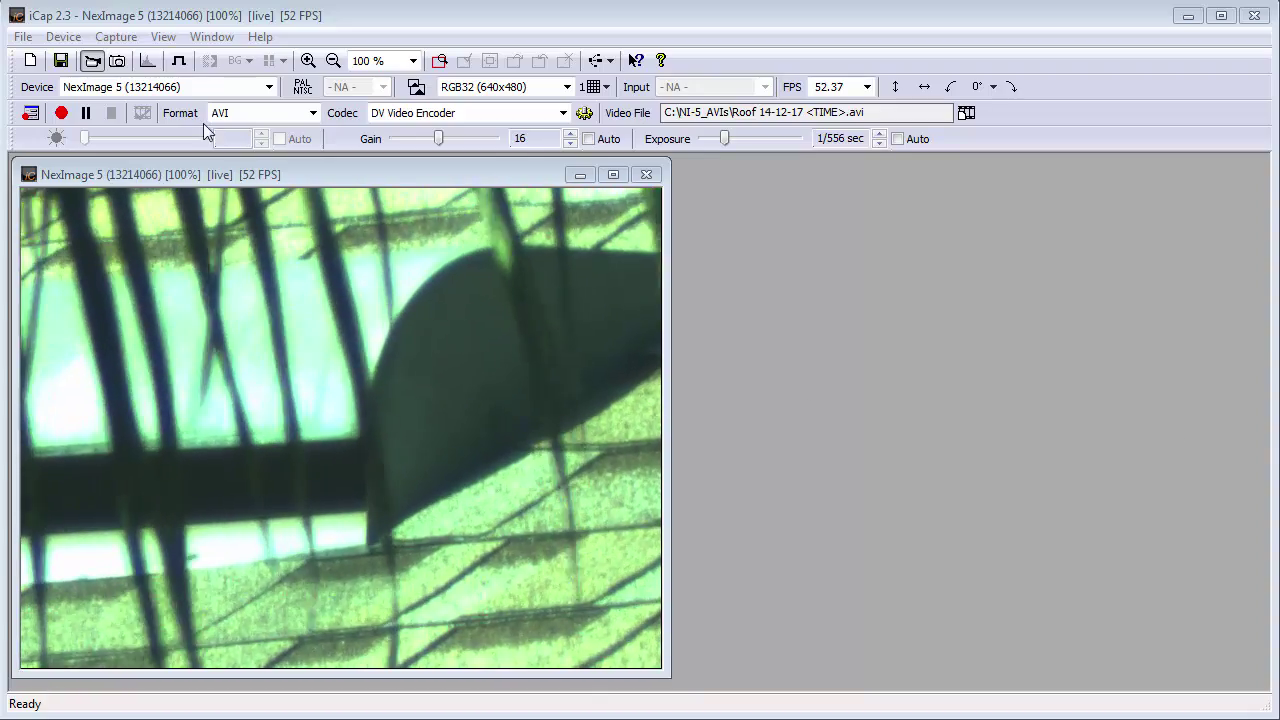
# Step: Open Recording Settings, showing automatic naming with prefix Roof, index off, and a YY-MM-DD HH-MM-SS timestamp
pyautogui.click(164, 38)
pyautogui.moveTo(175, 82)
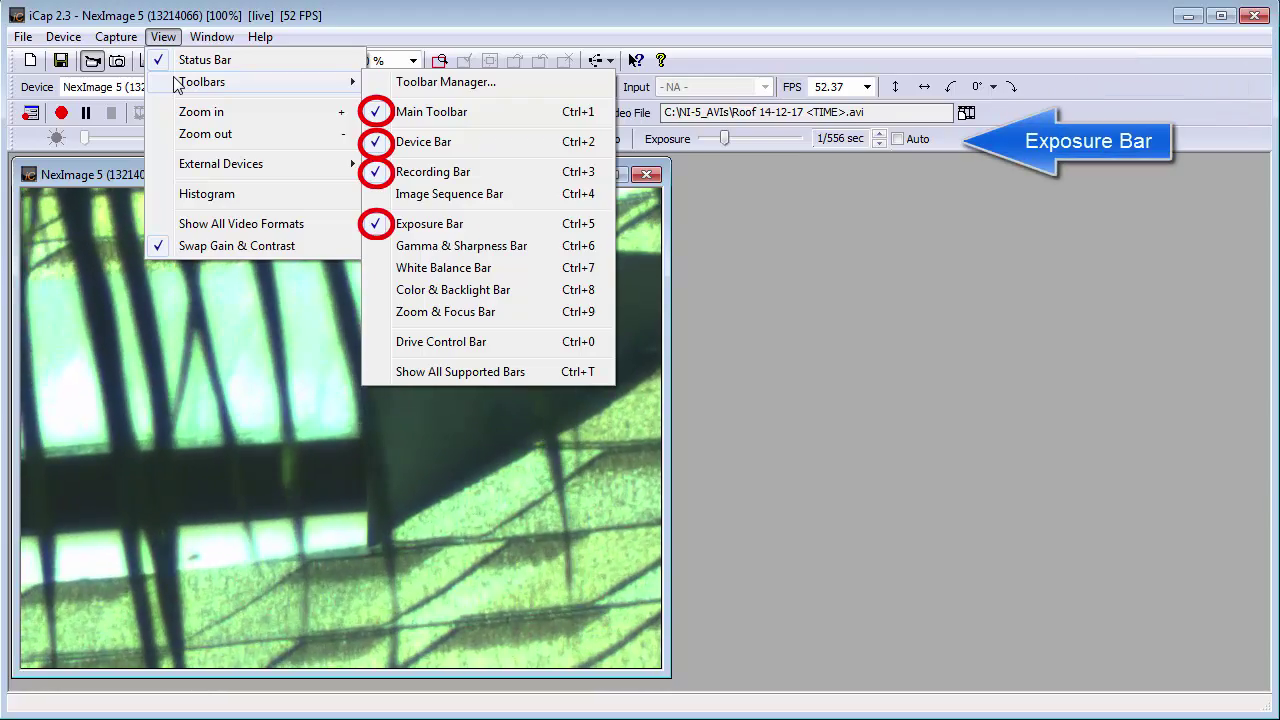
pyautogui.click(363, 6)
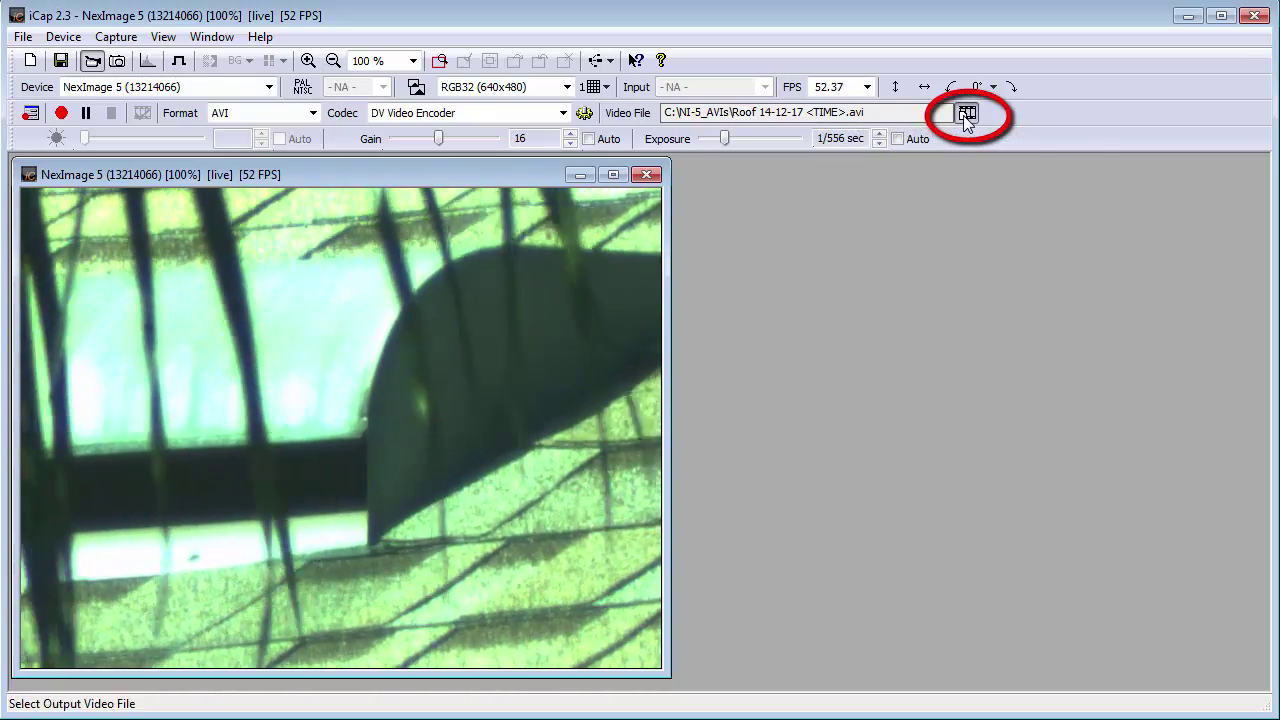
pyautogui.click(967, 118)
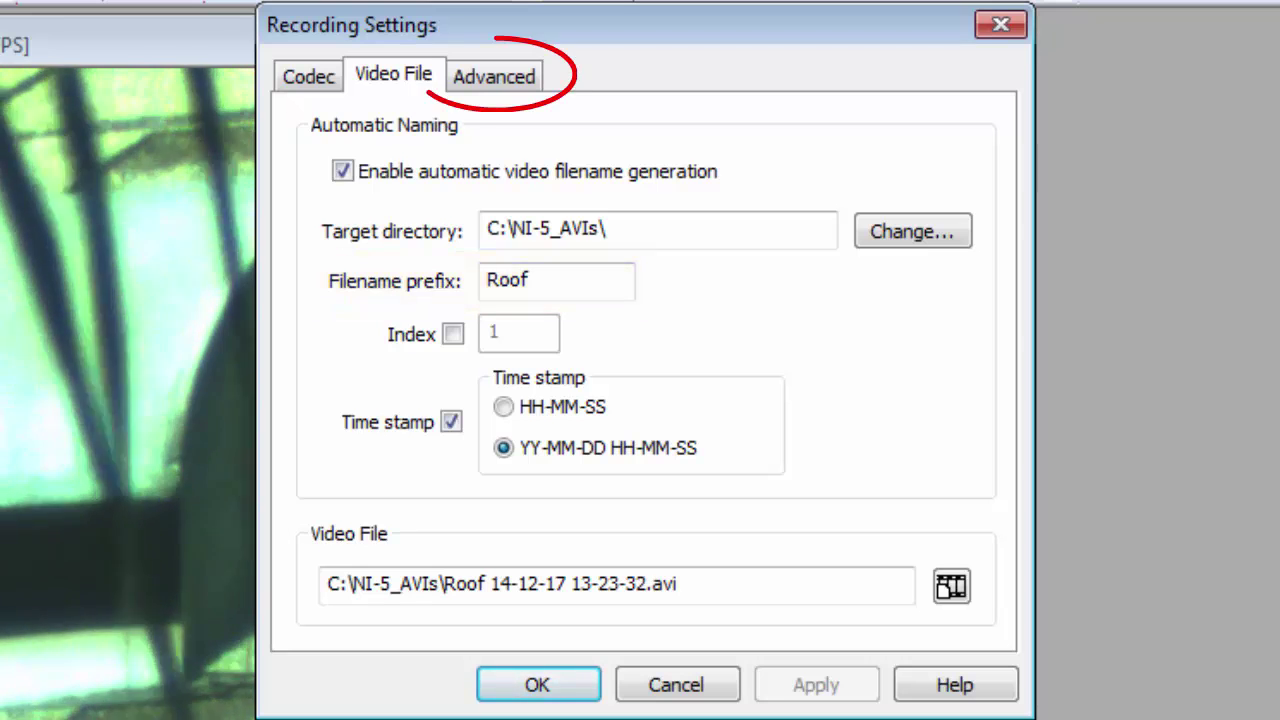
# Step: Review the Advanced tab's auto-stop after 00:00:10
pyautogui.click(530, 85)
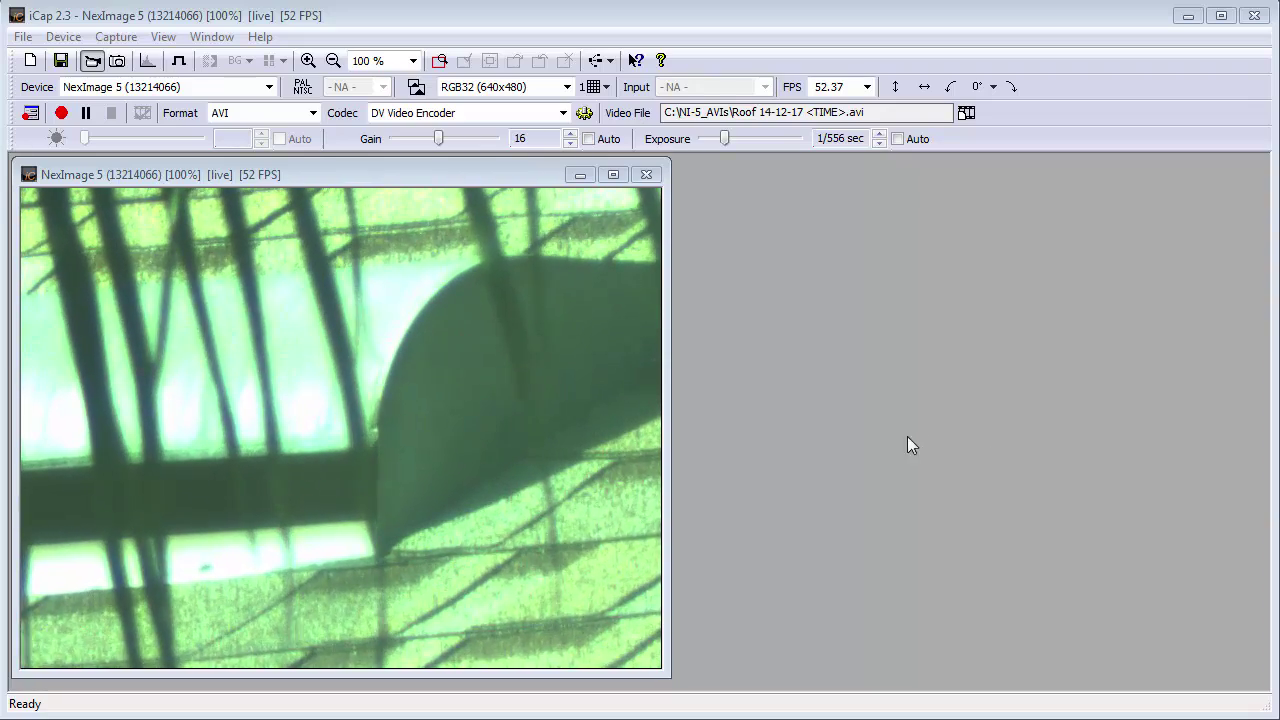
# Step: Set the video format to RGB32 (2592x1944), dropping to about 6 FPS
pyautogui.click(566, 88)
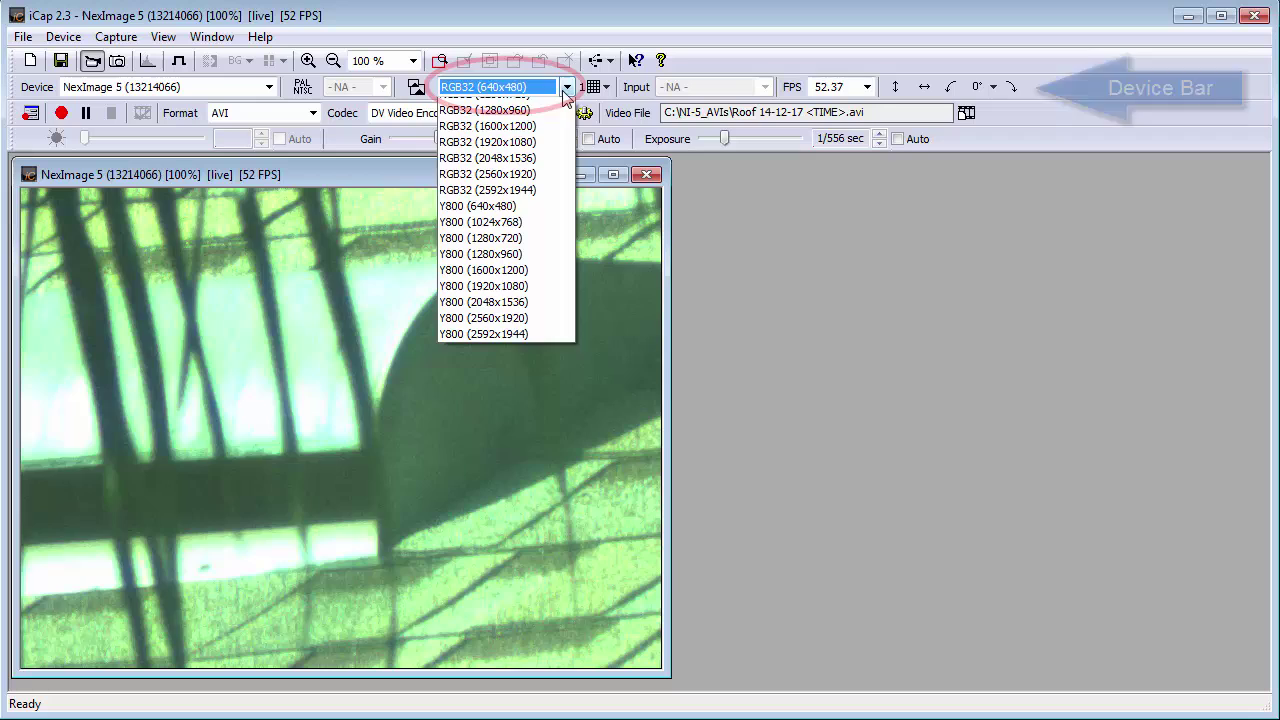
pyautogui.click(553, 234)
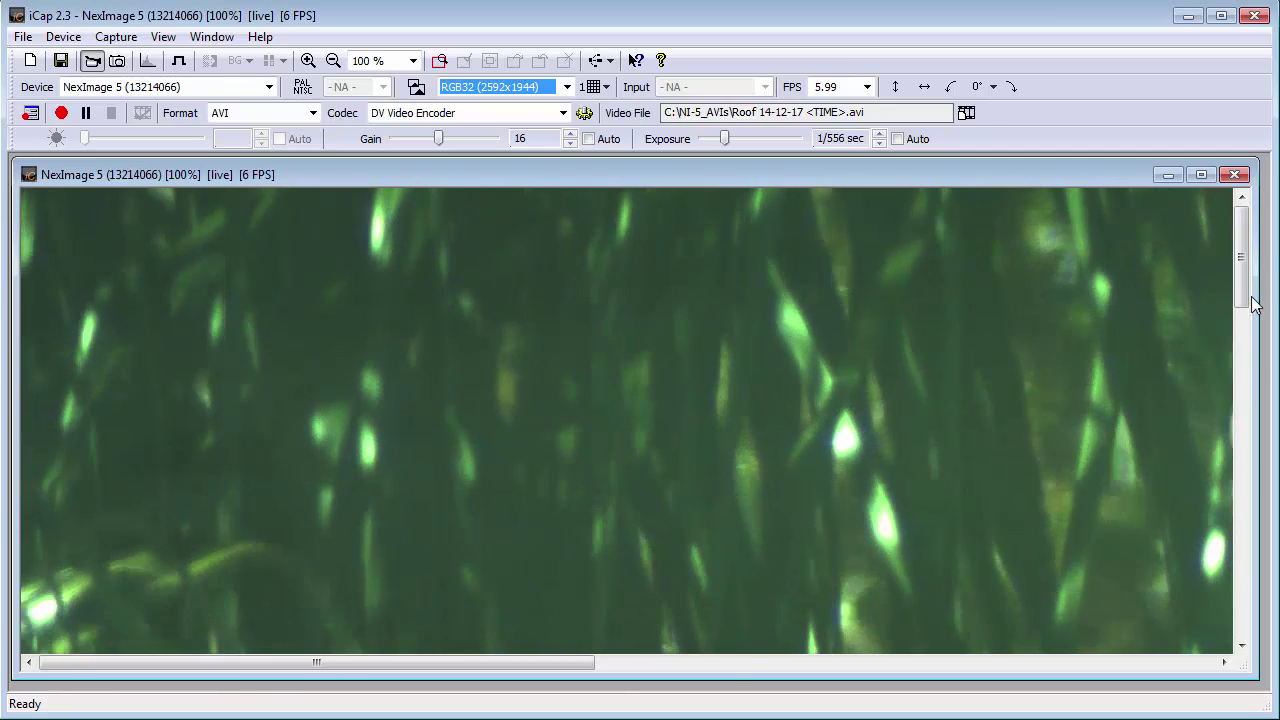
pyautogui.moveTo(1232, 275); pyautogui.dragTo(1229, 460)
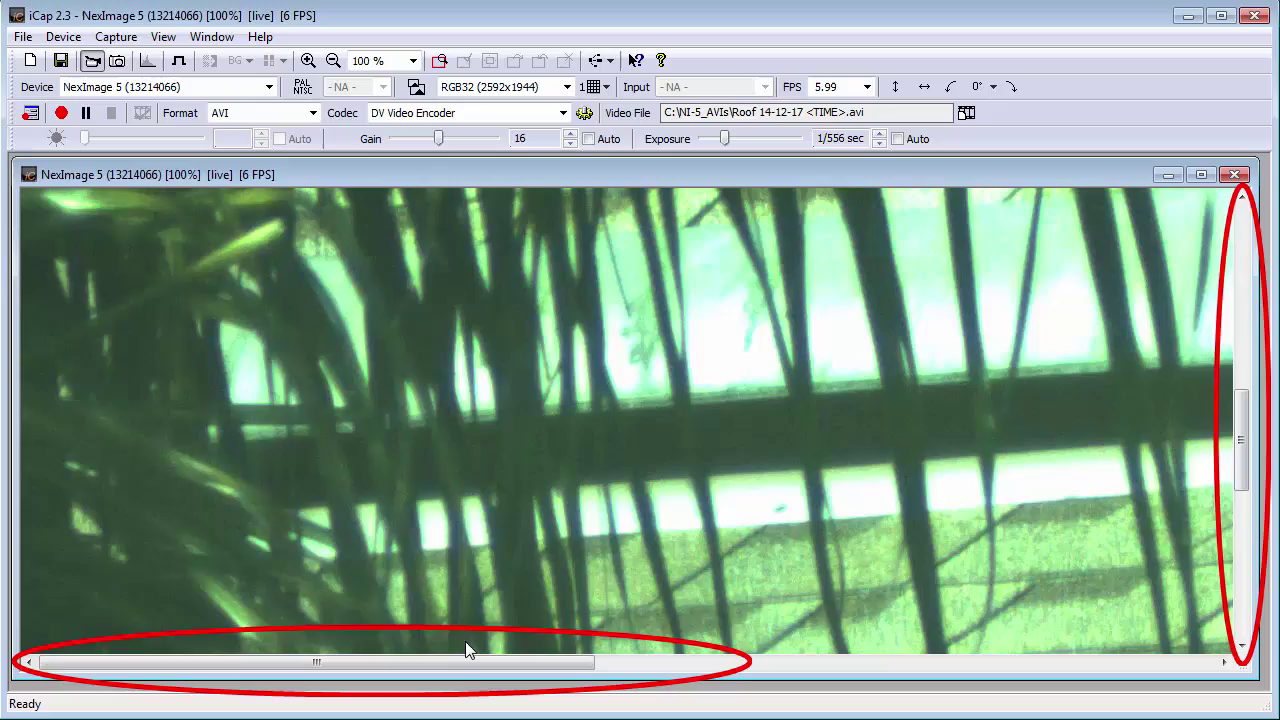
pyautogui.moveTo(463, 660); pyautogui.dragTo(800, 675)
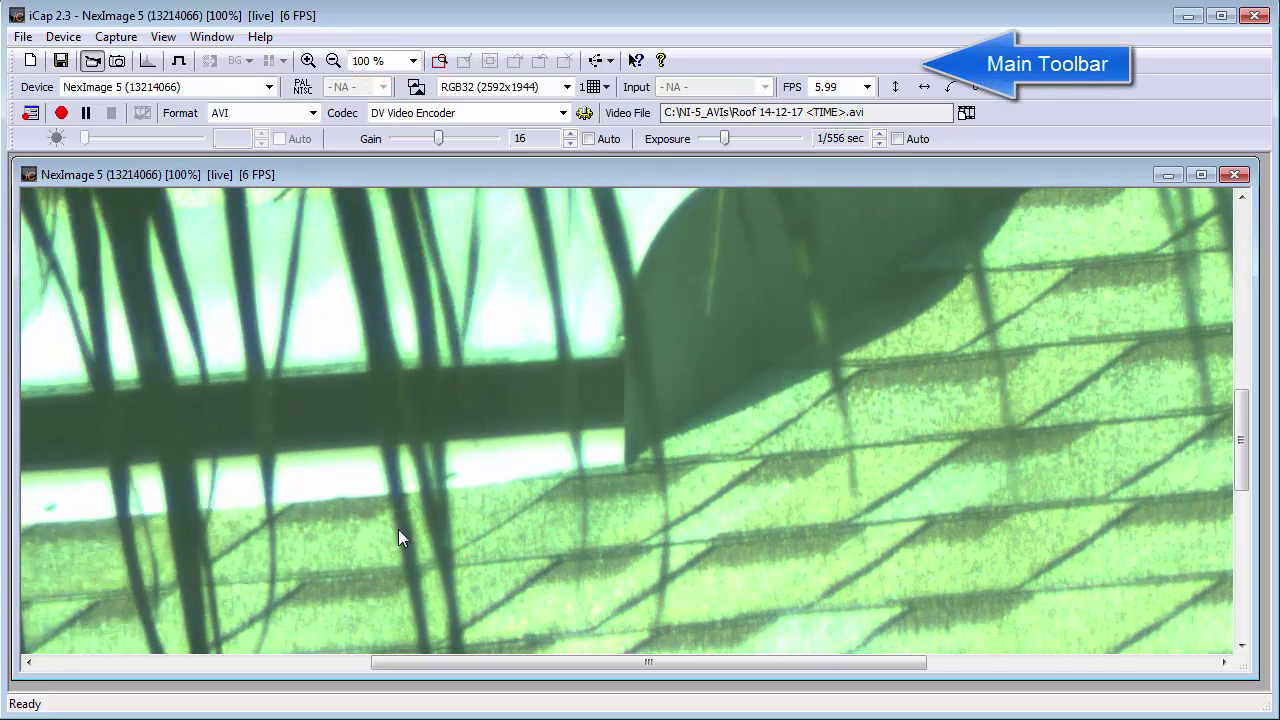
# Step: Set the preview zoom to 20 % to fit the full 2592x1944 frame
pyautogui.click(413, 61)
pyautogui.scroll(4, 380, 160)
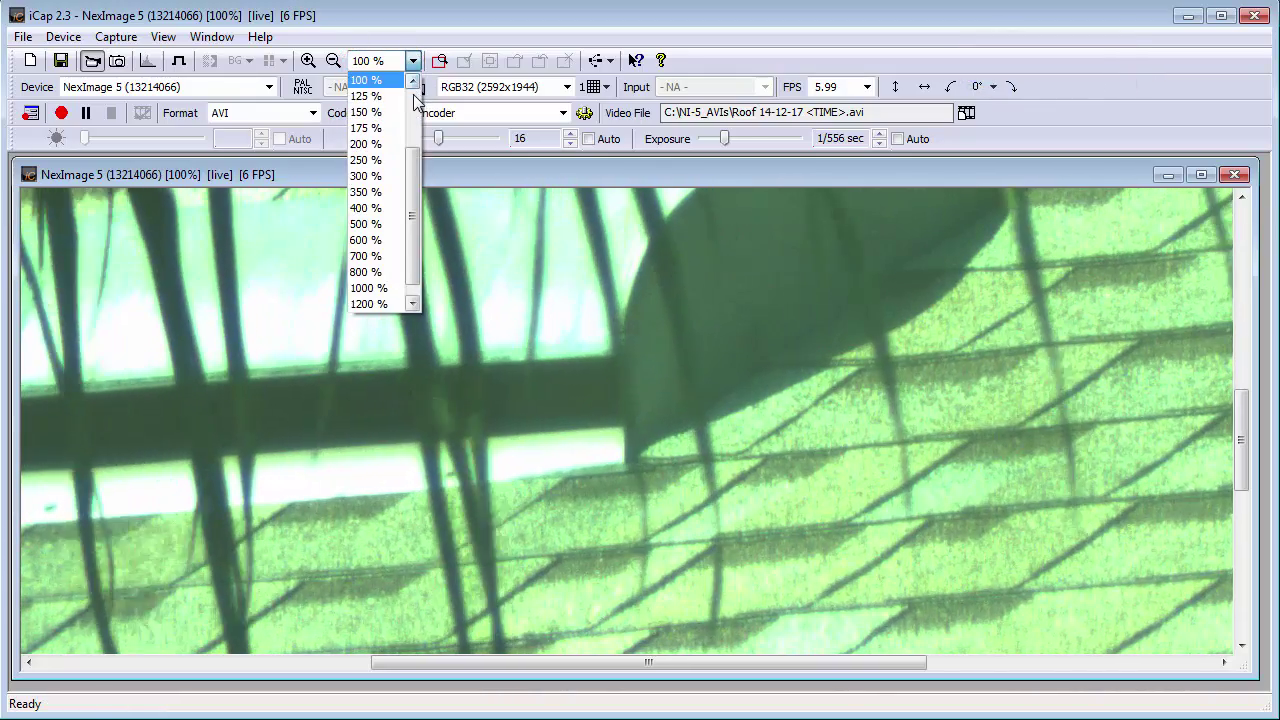
pyautogui.click(365, 78)
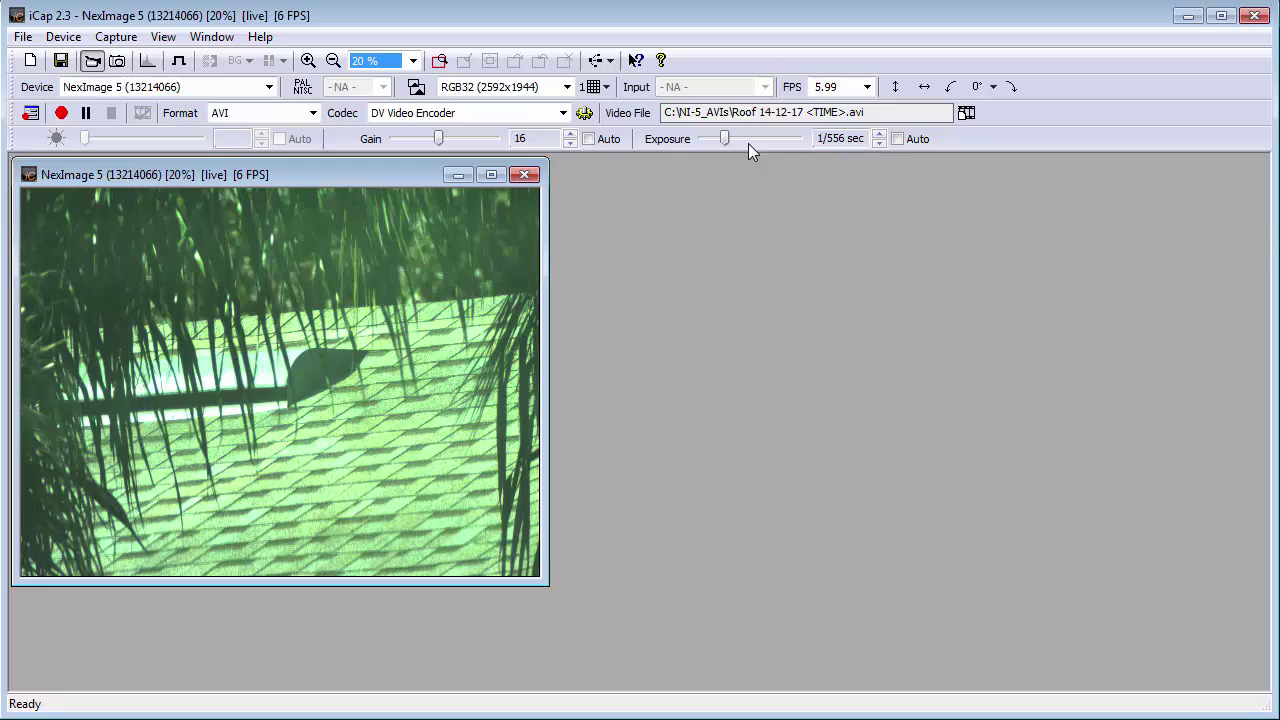
pyautogui.click(567, 87)
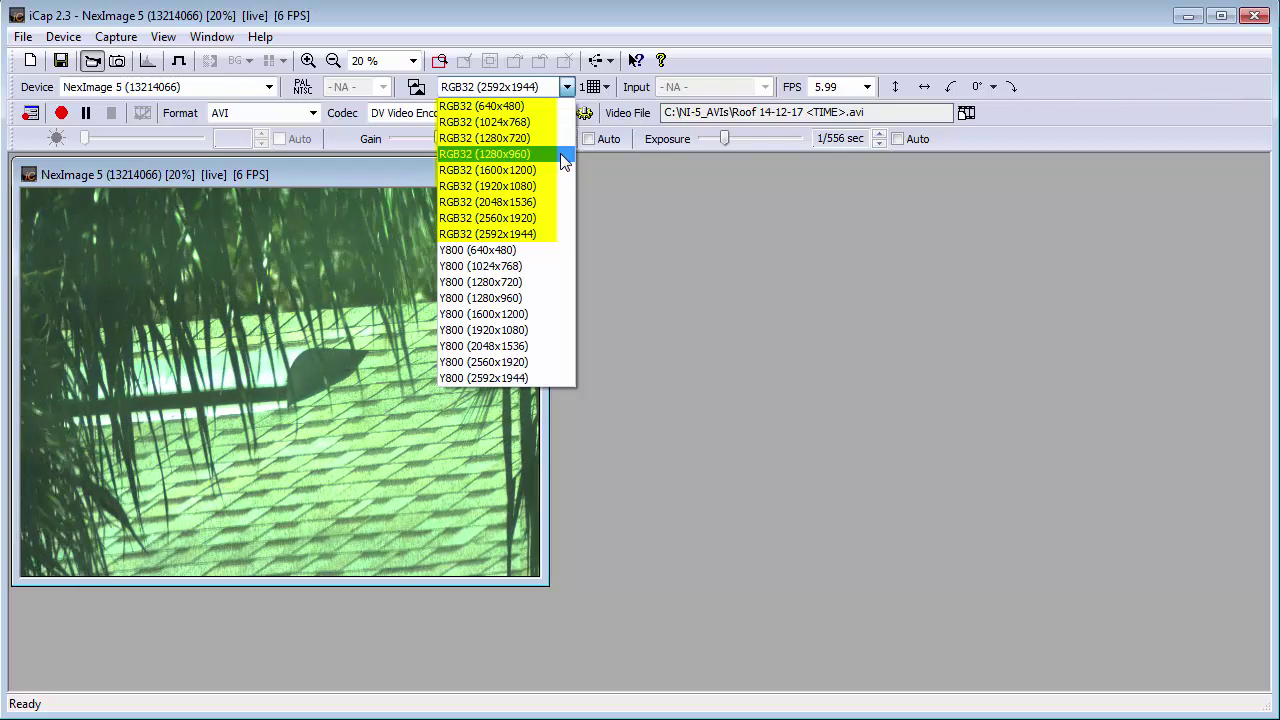
pyautogui.click(560, 234)
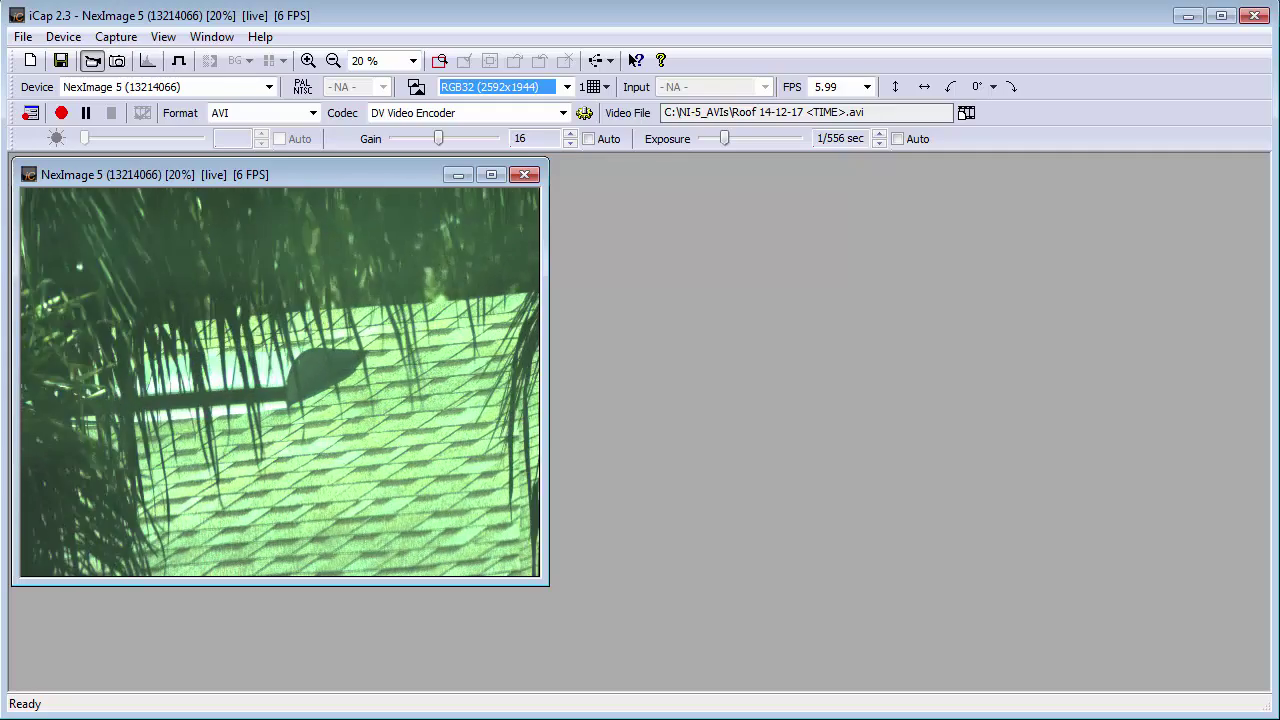
# Step: Switch to RGB32 (640x480) at 25 FPS and set the preview zoom to 100 %
pyautogui.click(567, 87)
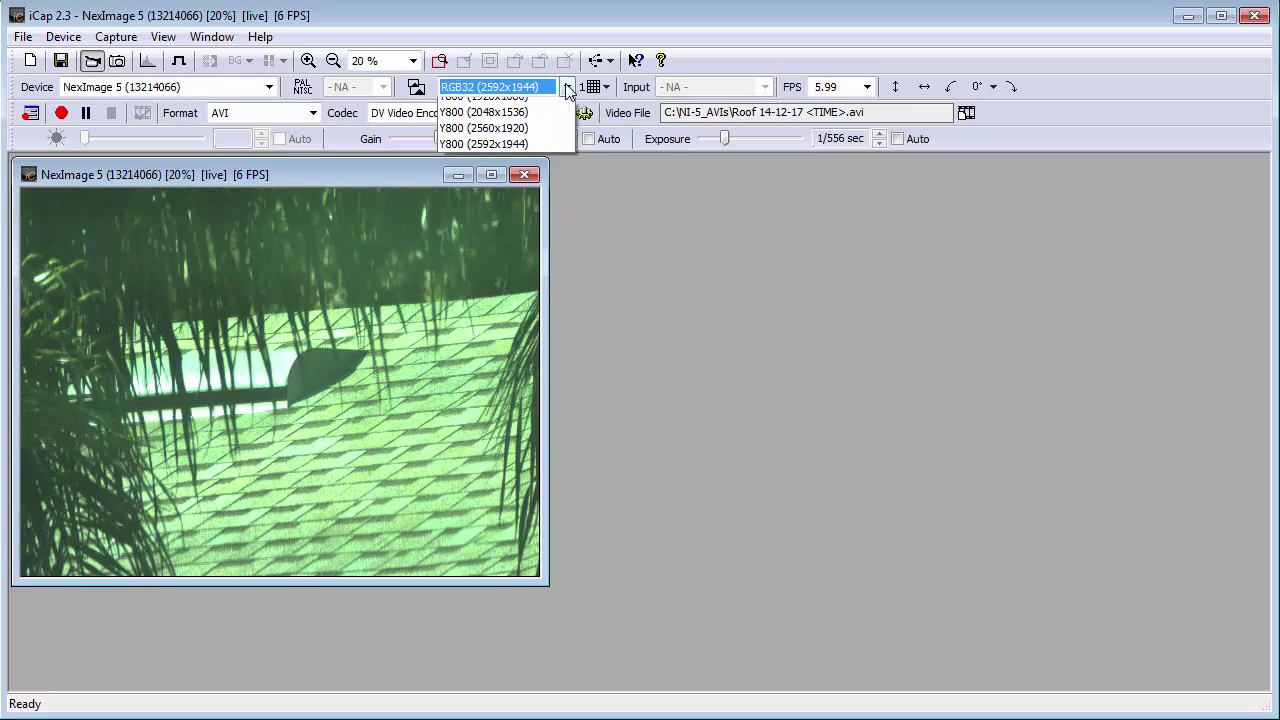
pyautogui.click(482, 105)
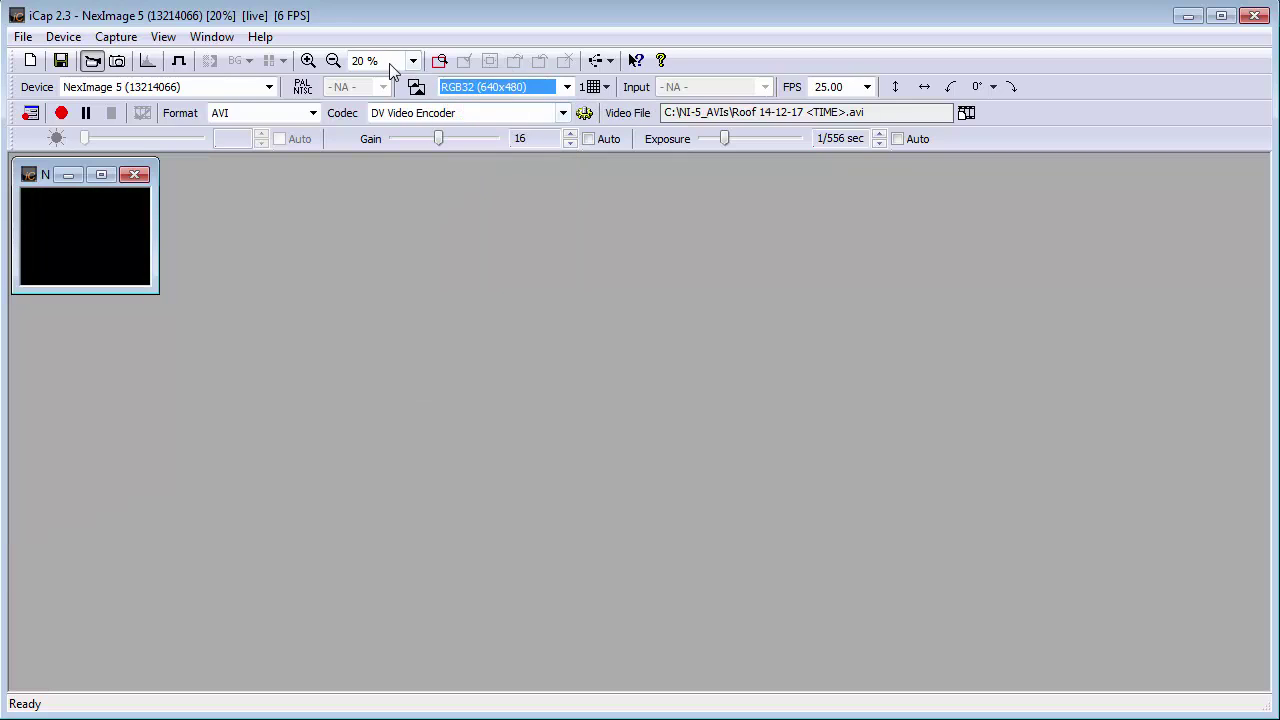
pyautogui.click(413, 61)
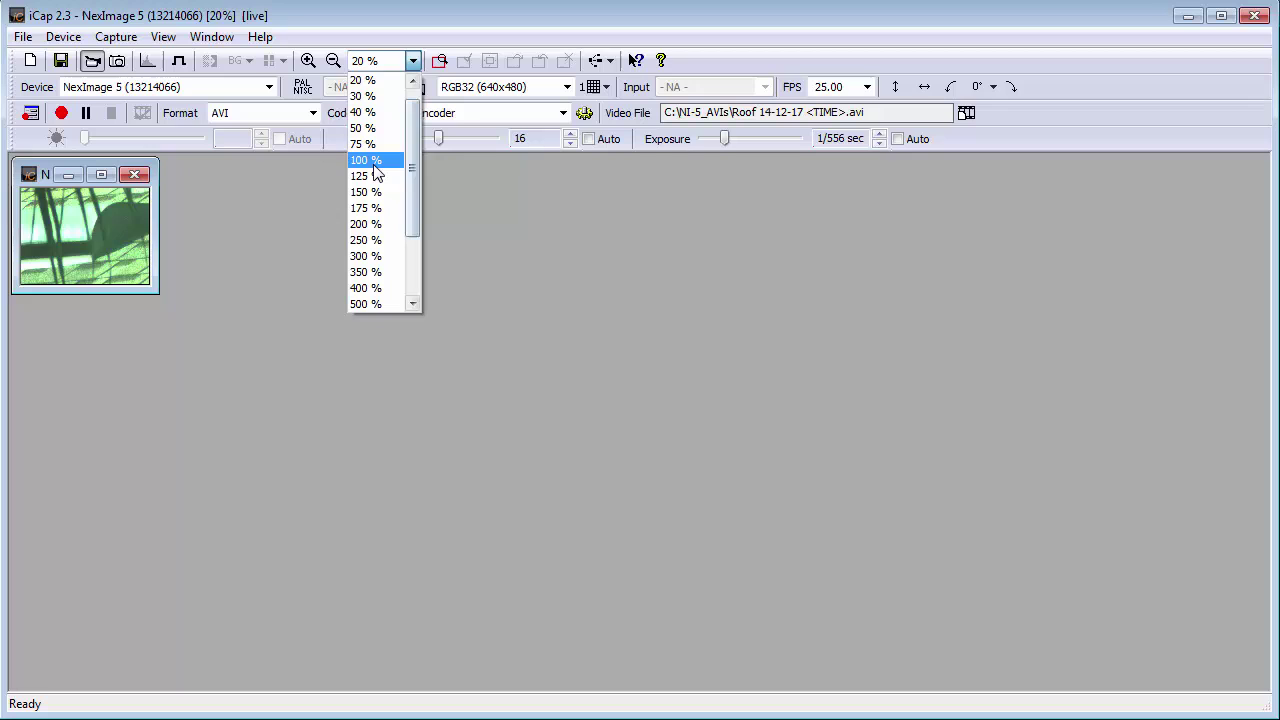
pyautogui.click(366, 160)
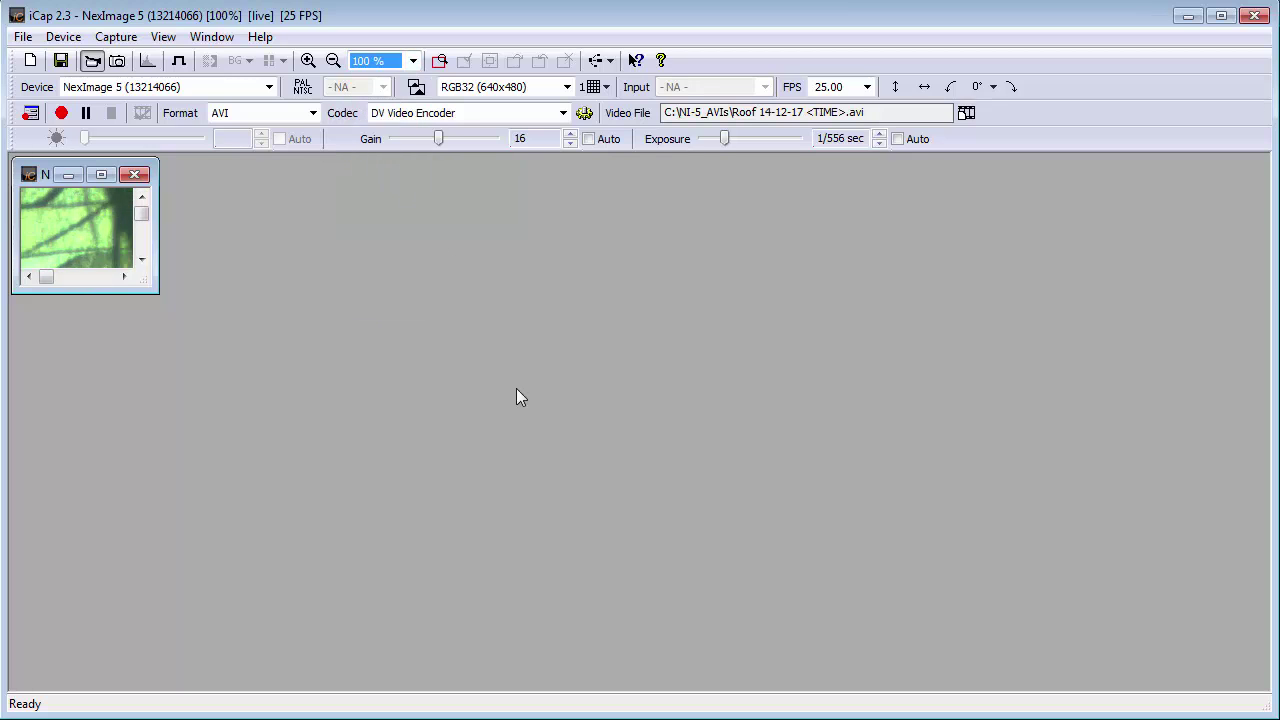
# Step: Enlarge the live preview window to show the full frame
pyautogui.moveTo(141, 214); pyautogui.dragTo(141, 232)
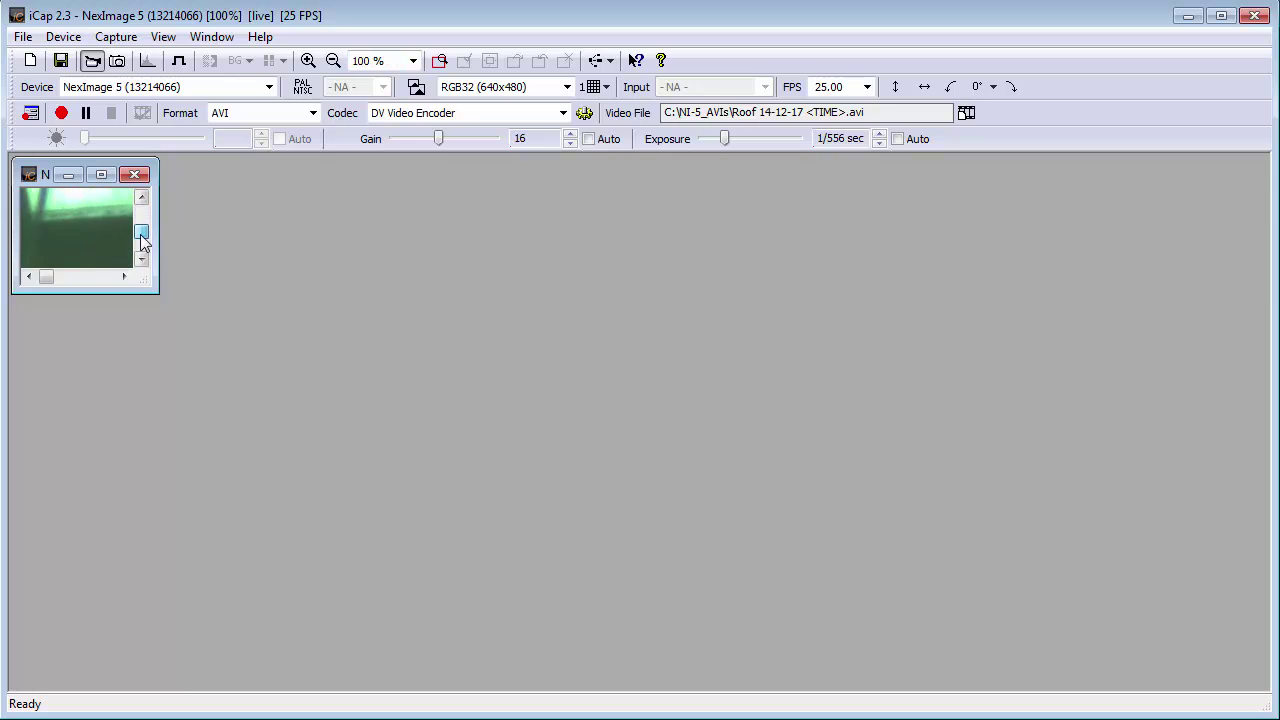
pyautogui.moveTo(49, 276); pyautogui.dragTo(80, 276)
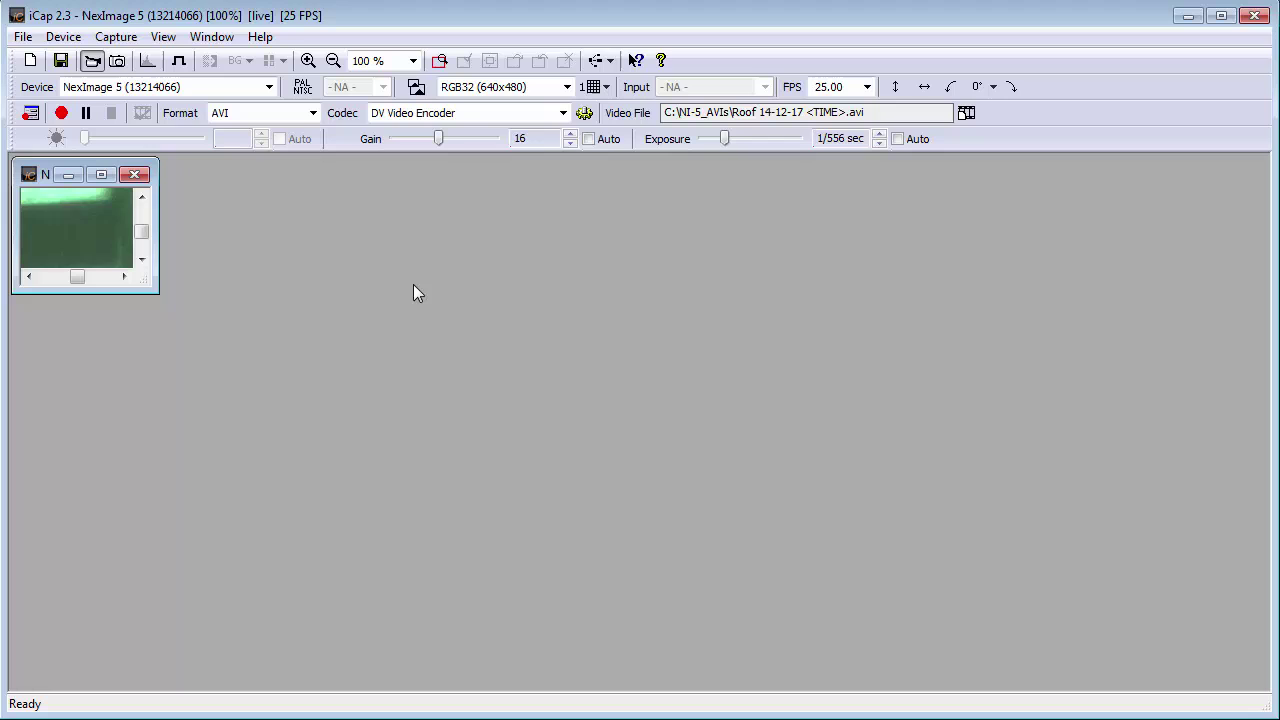
pyautogui.moveTo(152, 288); pyautogui.dragTo(672, 680)
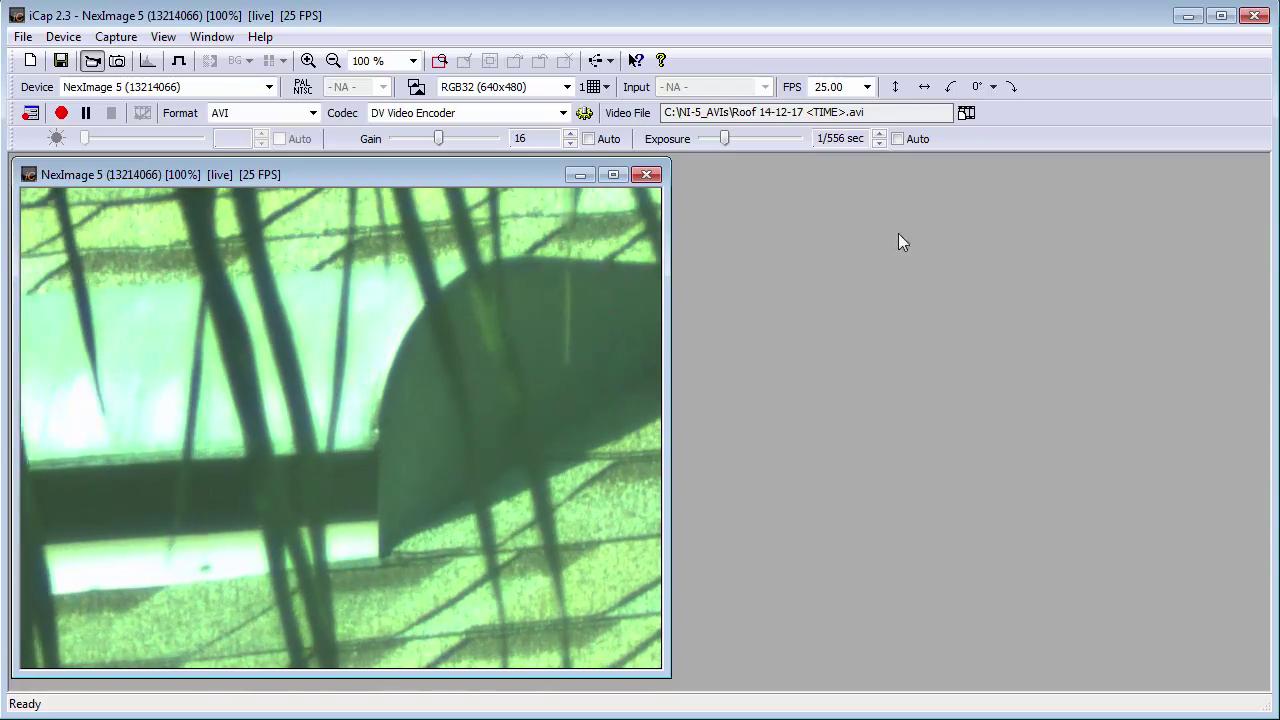
pyautogui.click(874, 87)
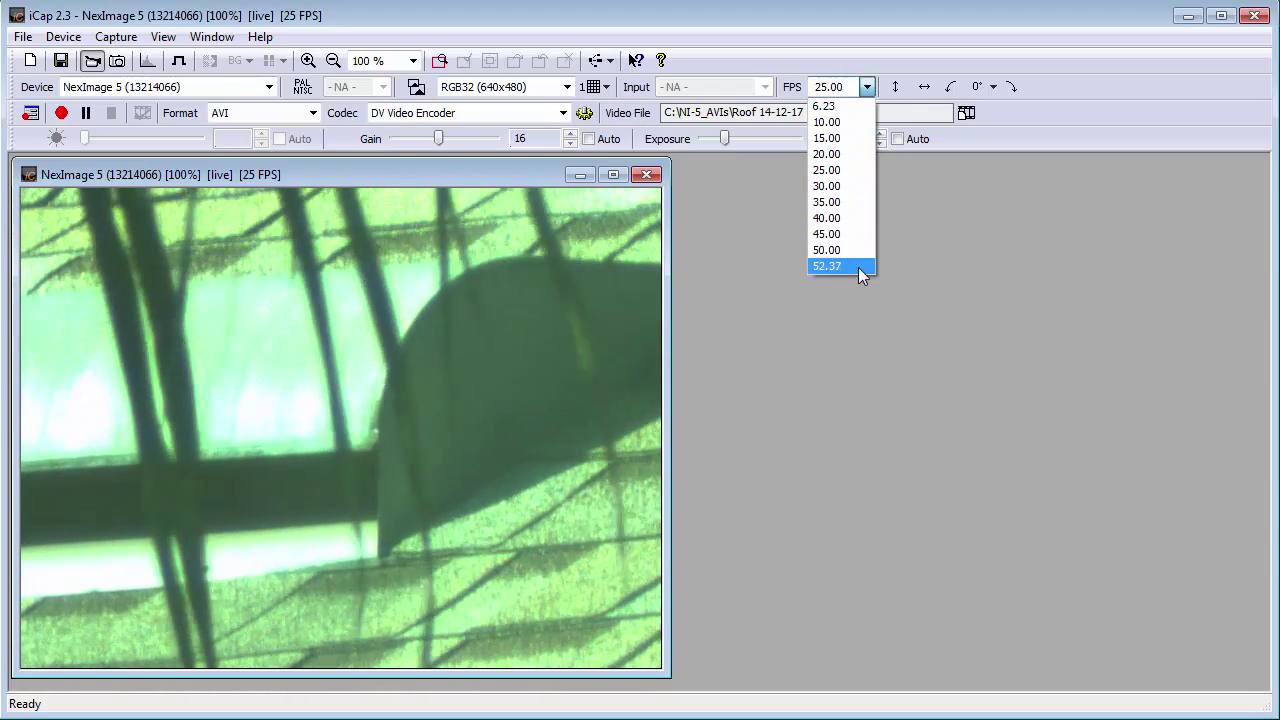
pyautogui.click(858, 267)
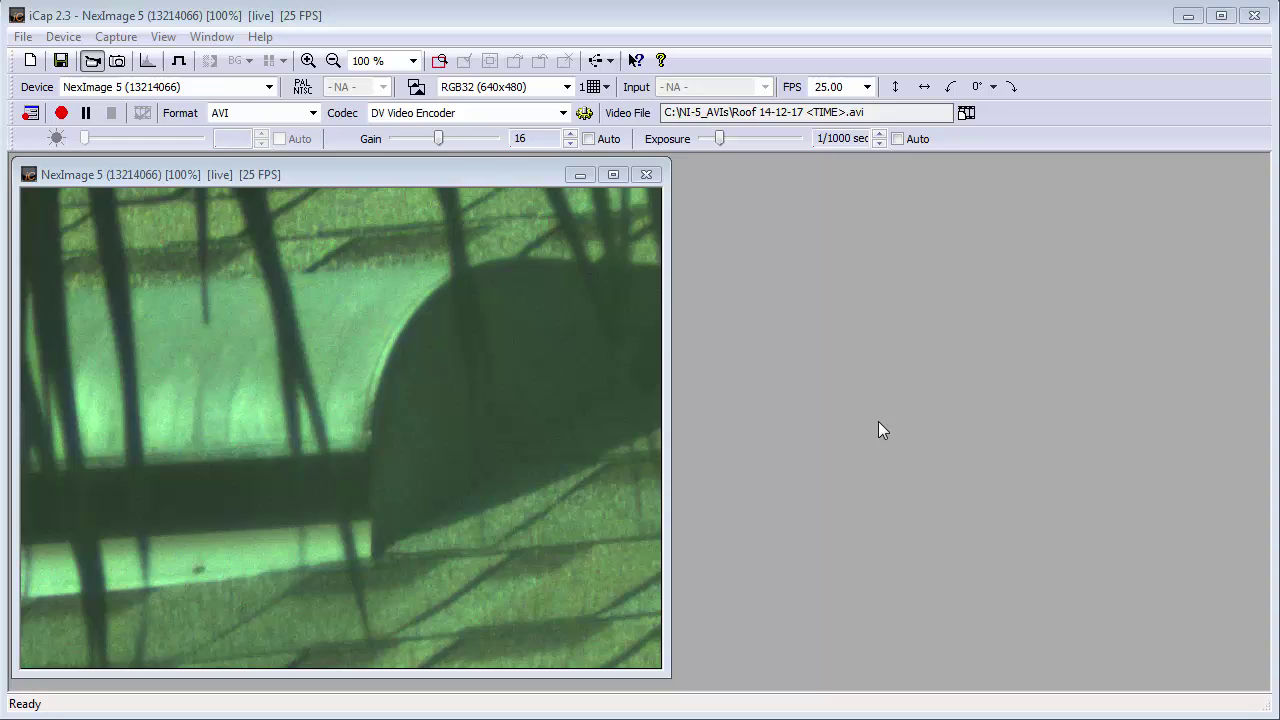
# Step: Shrink the preview zoom to 20 %
pyautogui.click(413, 61)
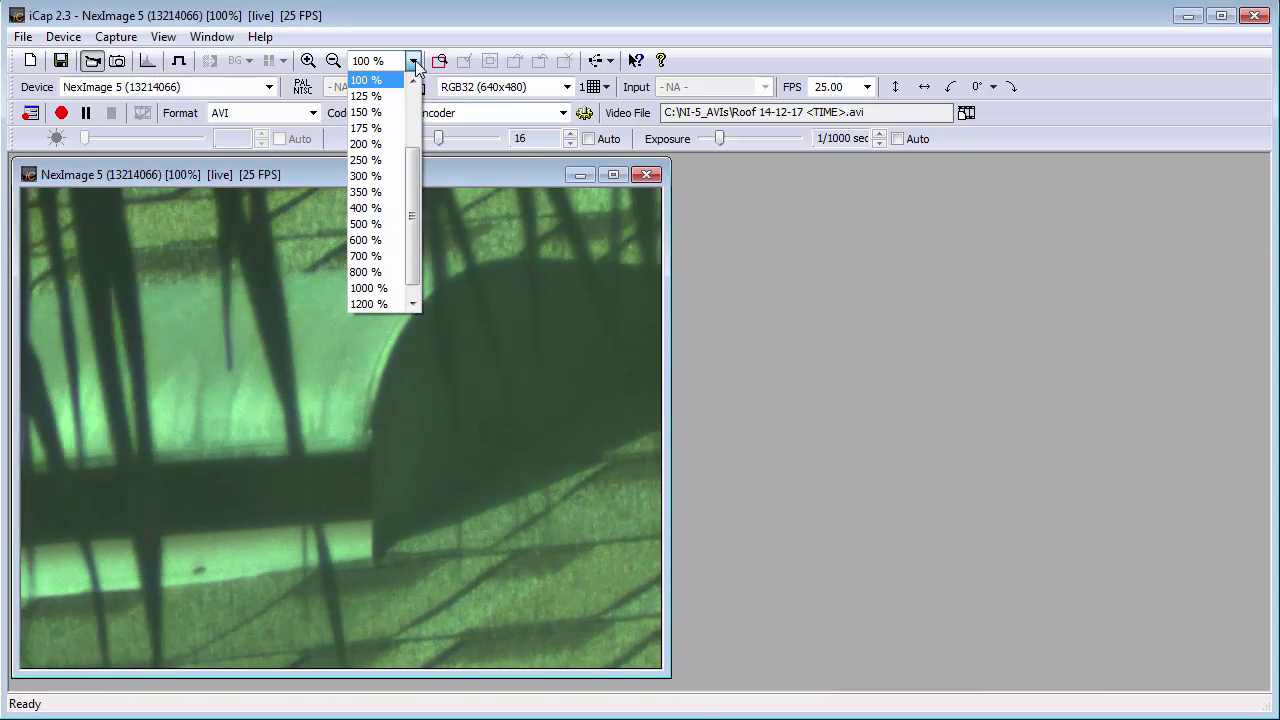
pyautogui.scroll(3, 385, 150)
pyautogui.click(366, 95)
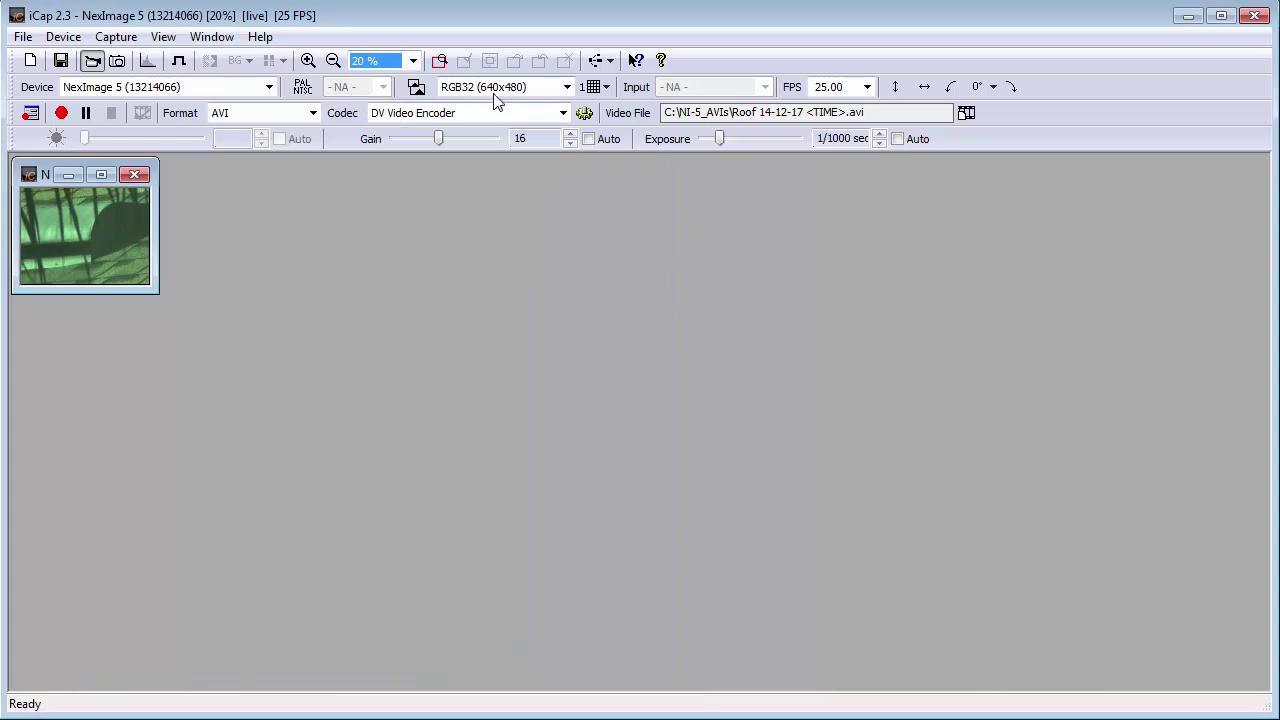
# Step: Set the camera to RGB32 (2592x1944) at 5.99 FPS
pyautogui.click(553, 87)
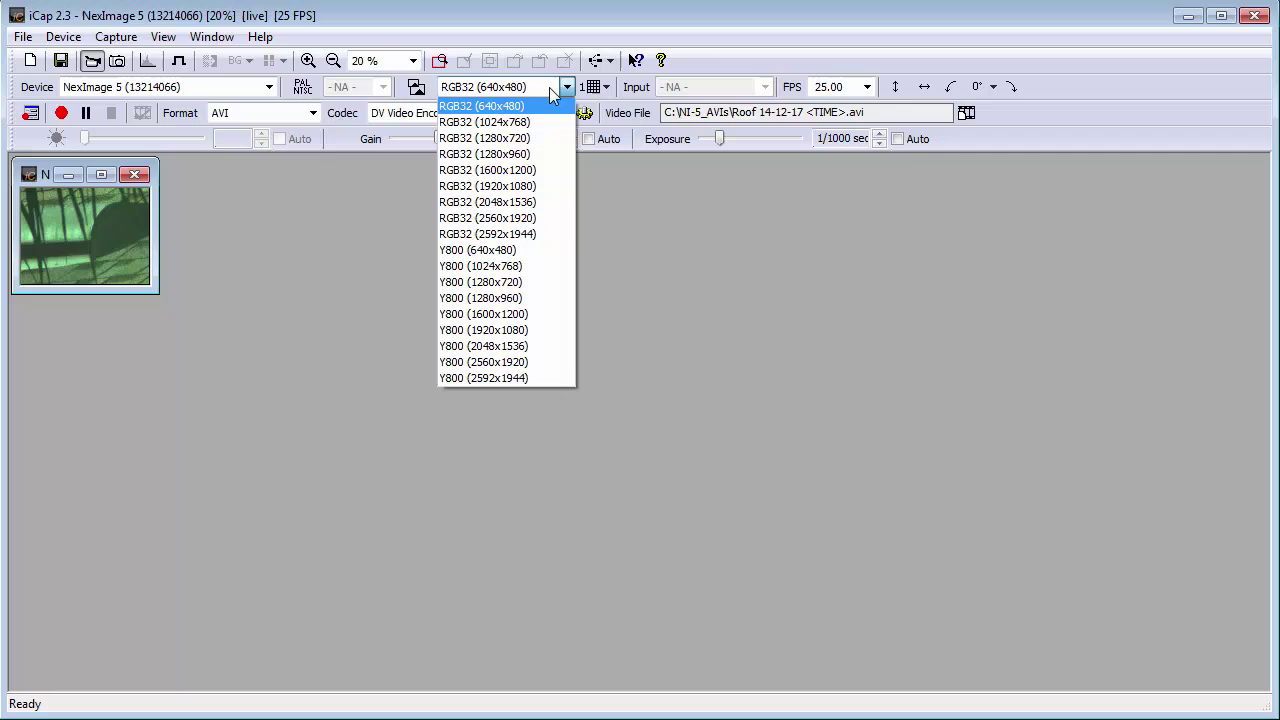
pyautogui.click(546, 236)
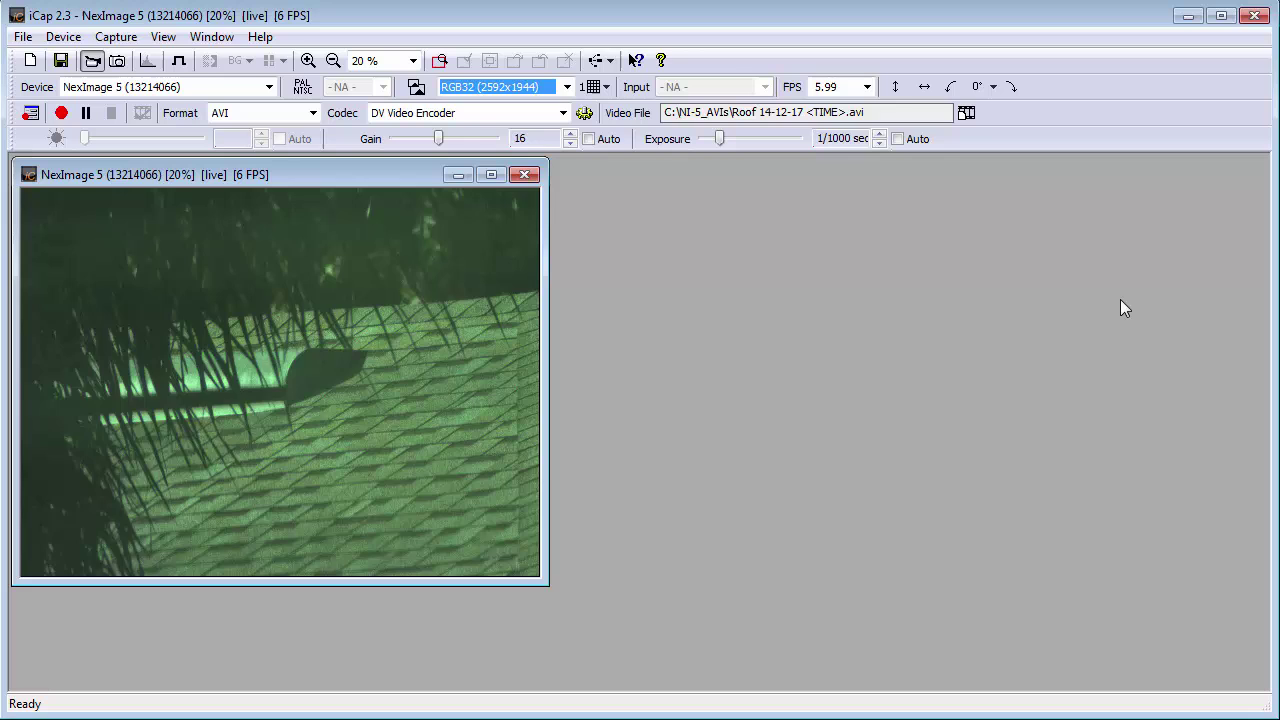
pyautogui.click(867, 87)
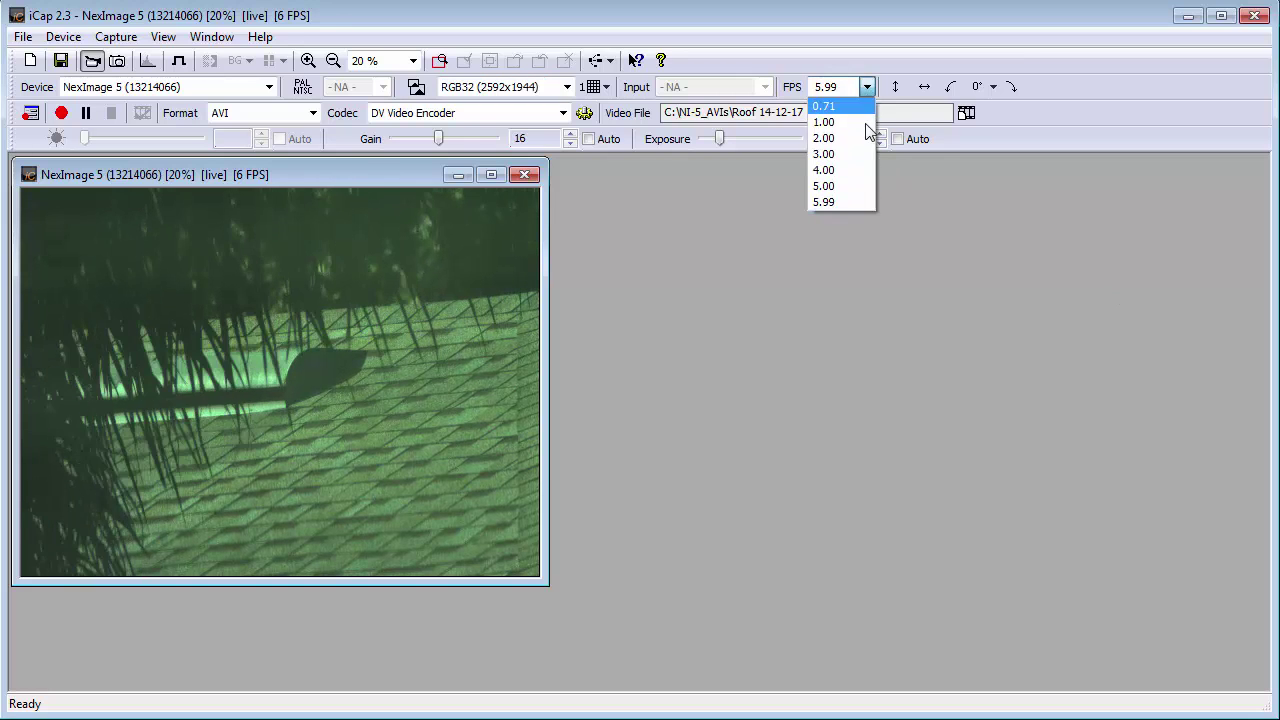
pyautogui.click(860, 201)
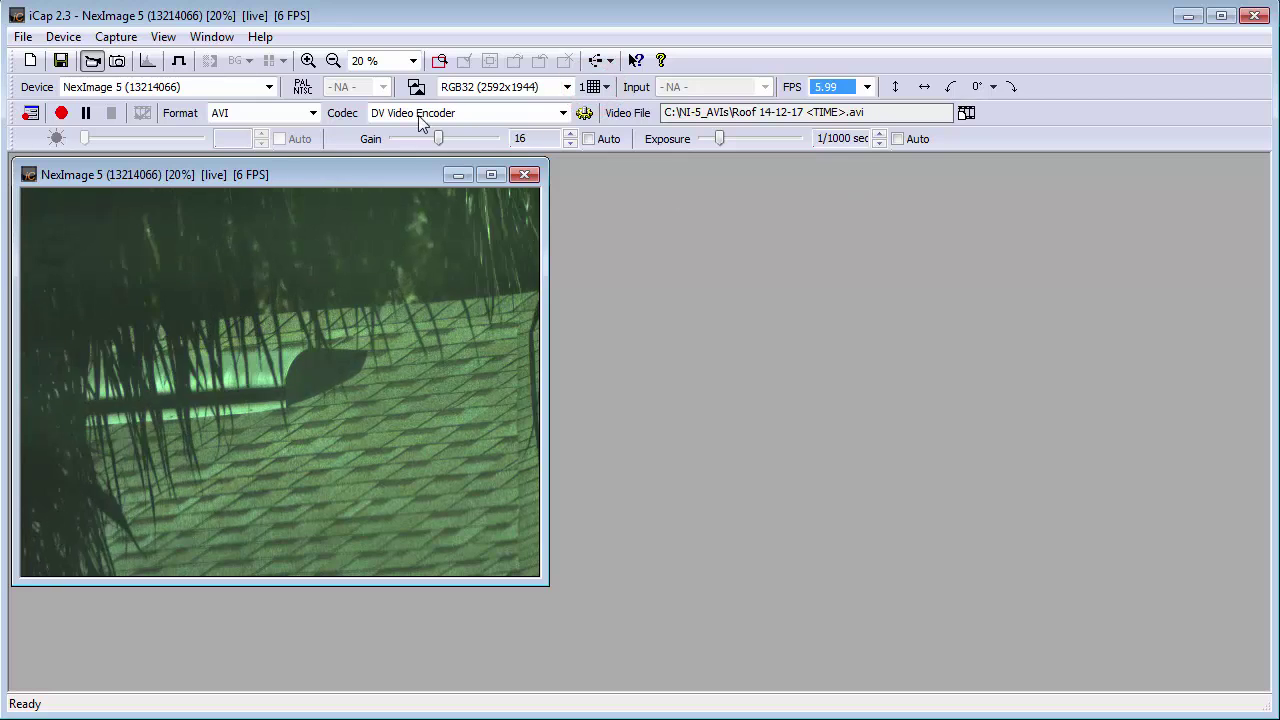
# Step: Set the preview zoom to 100 % and return the format to RGB32 (640x480)
pyautogui.click(413, 61)
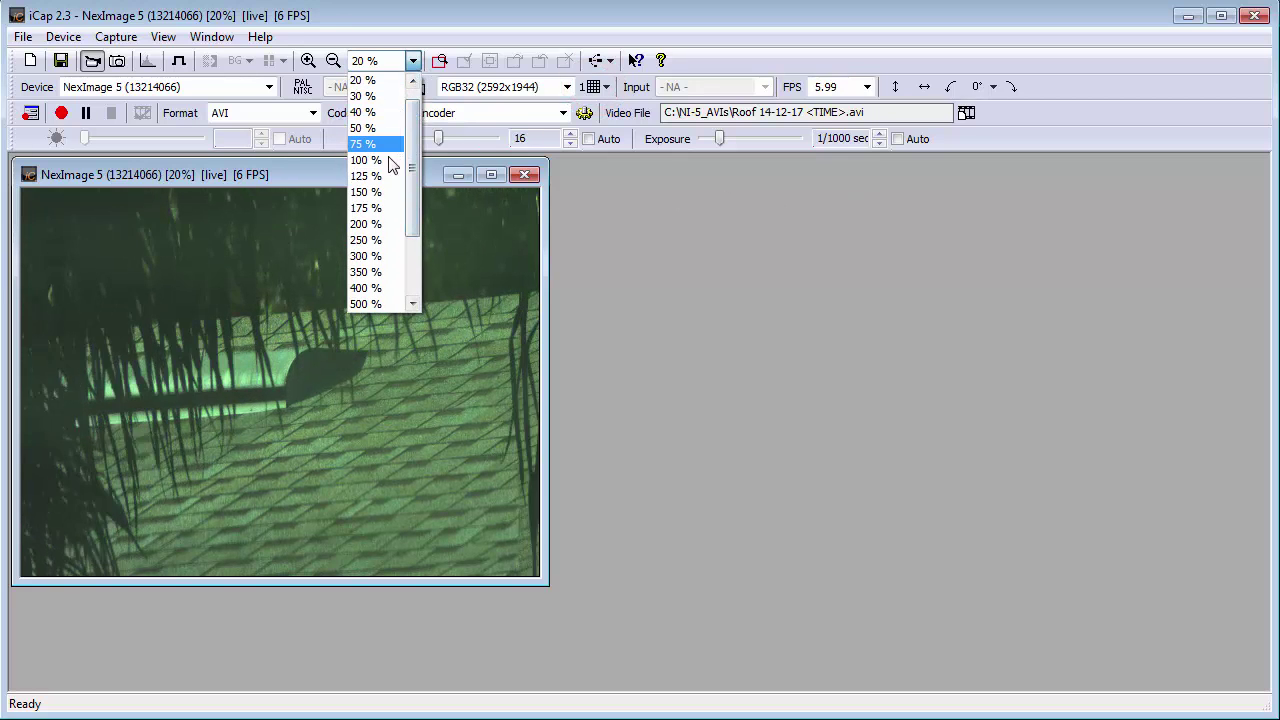
pyautogui.click(390, 161)
pyautogui.click(468, 88)
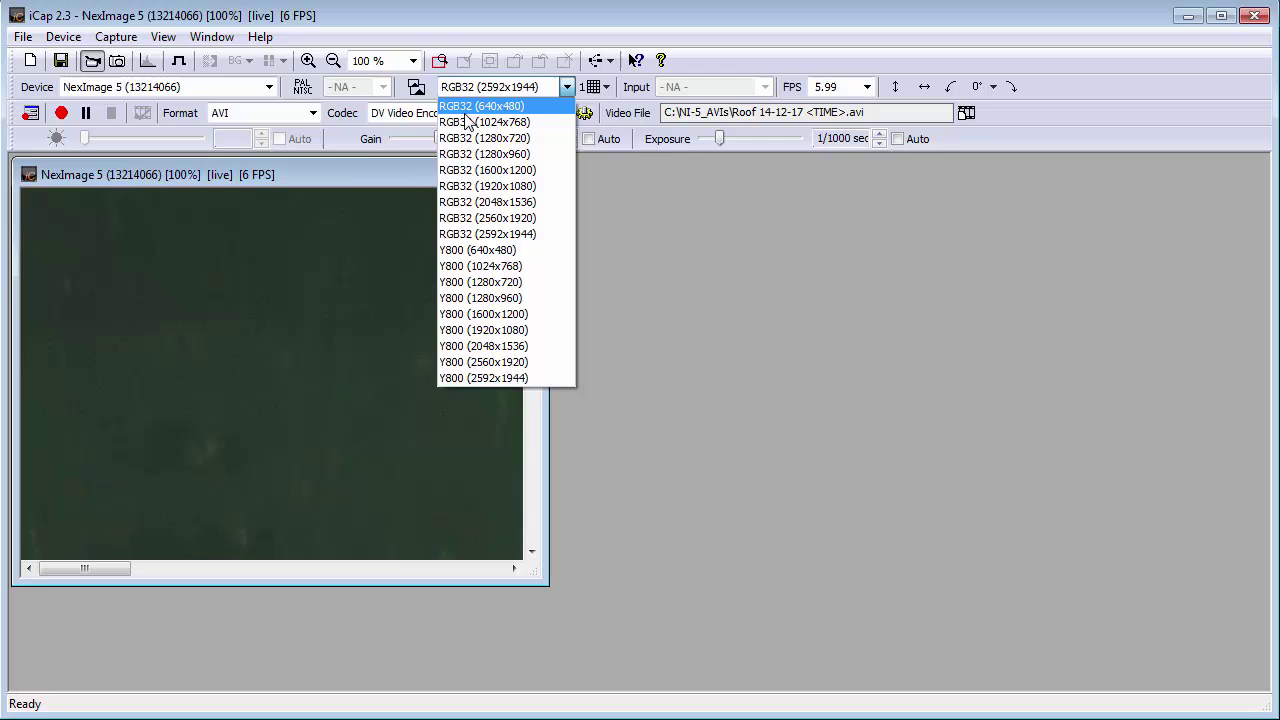
pyautogui.click(480, 106)
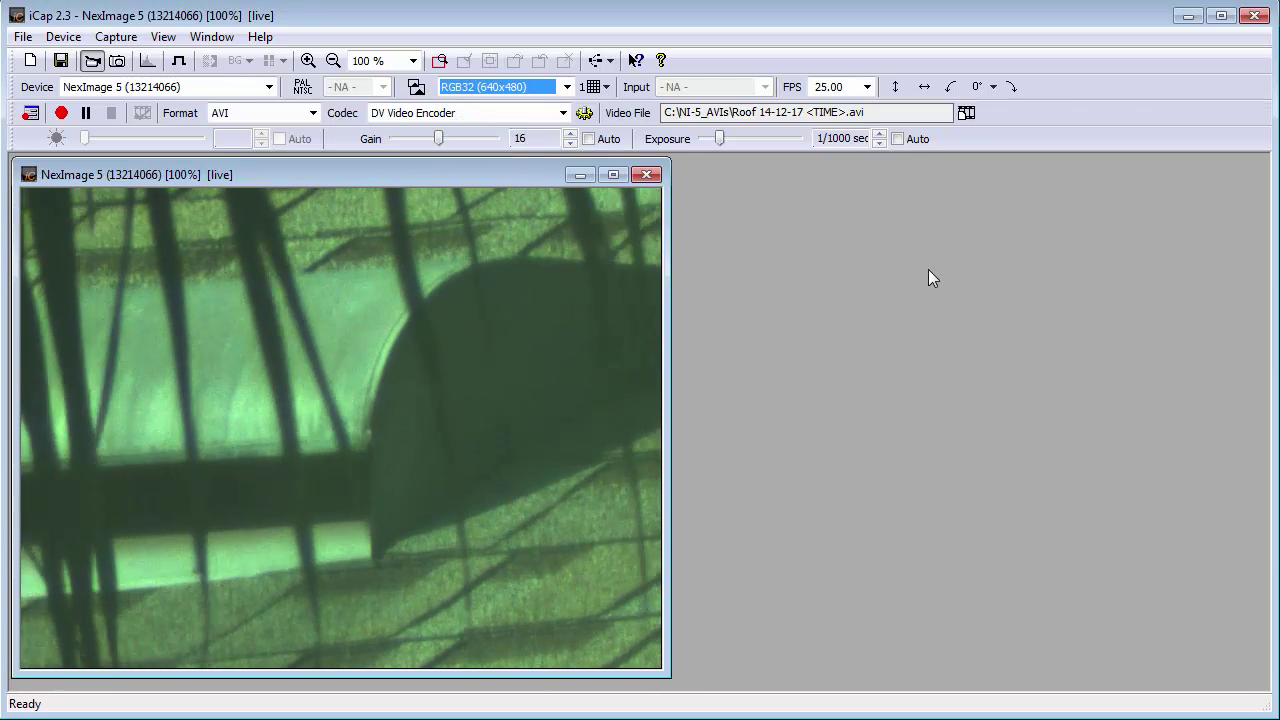
# Step: Disable binning
pyautogui.click(607, 88)
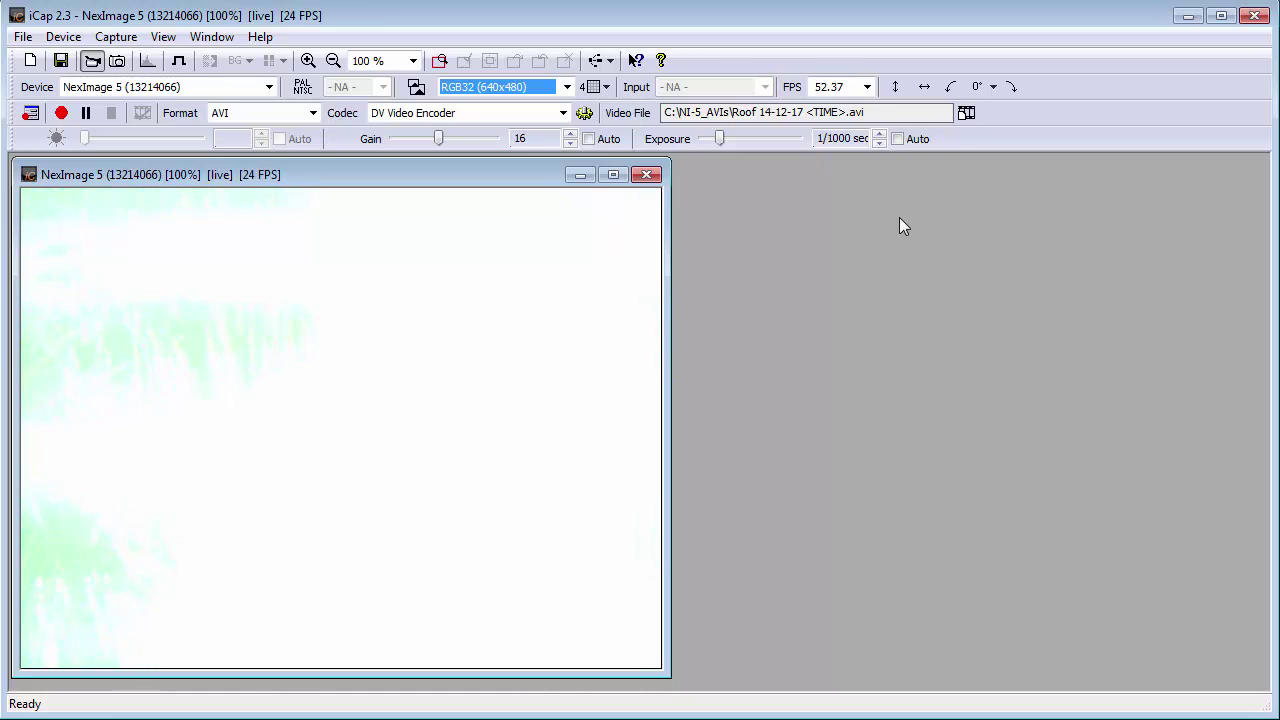
pyautogui.click(595, 90)
pyautogui.click(657, 115)
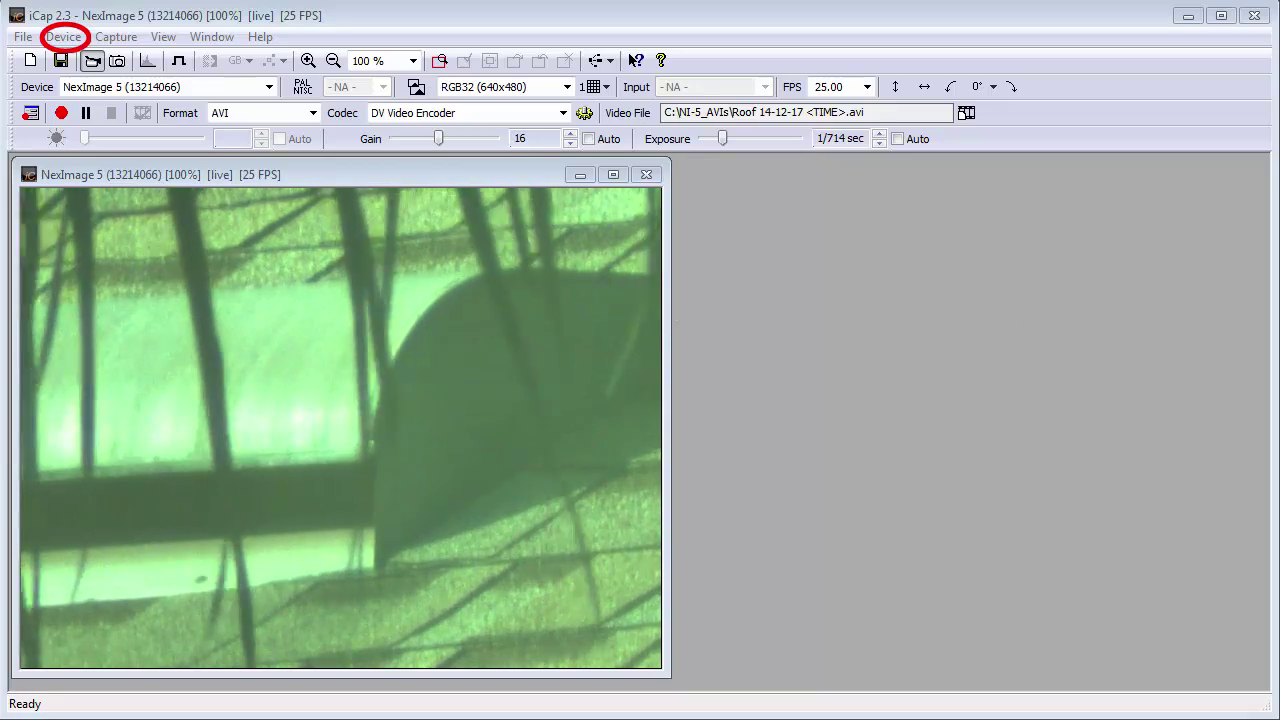
# Step: In Device Properties, enter White Balance Red 110, Green 88 and Blue 116
pyautogui.click(62, 37)
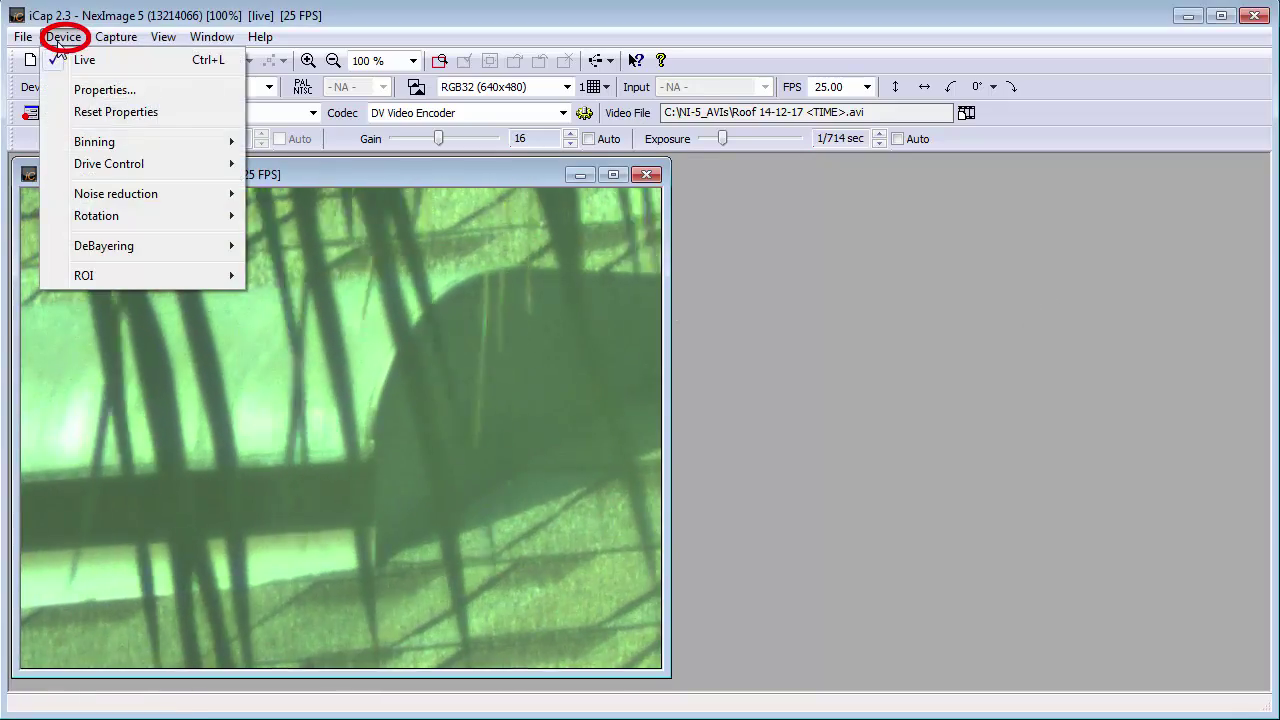
pyautogui.click(95, 88)
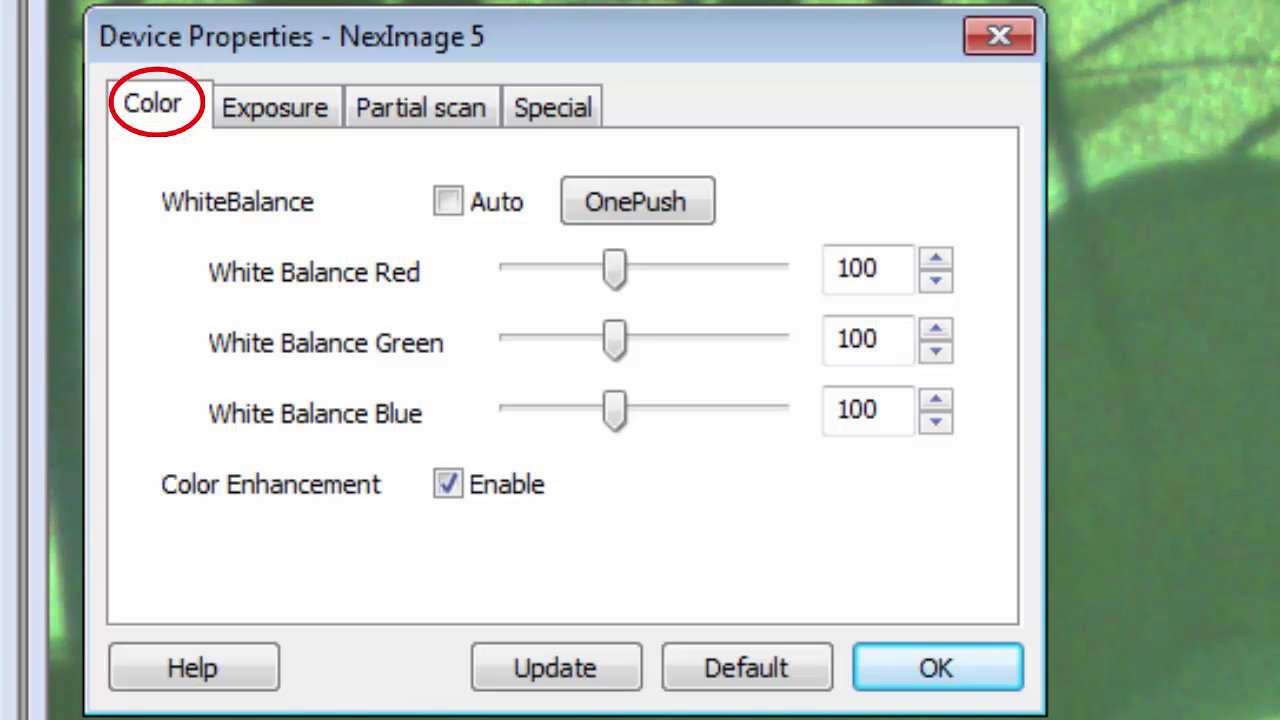
pyautogui.moveTo(903, 274); pyautogui.dragTo(792, 278)
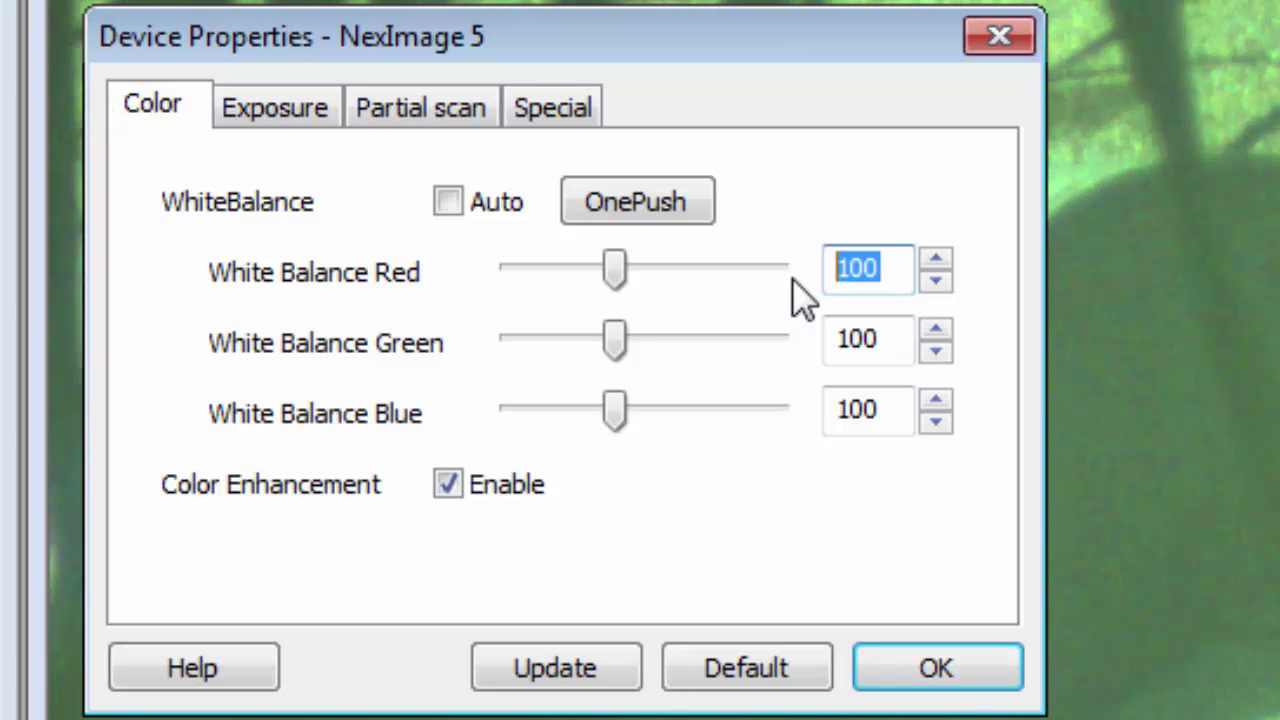
pyautogui.write('110')
pyautogui.moveTo(888, 331); pyautogui.dragTo(763, 337)
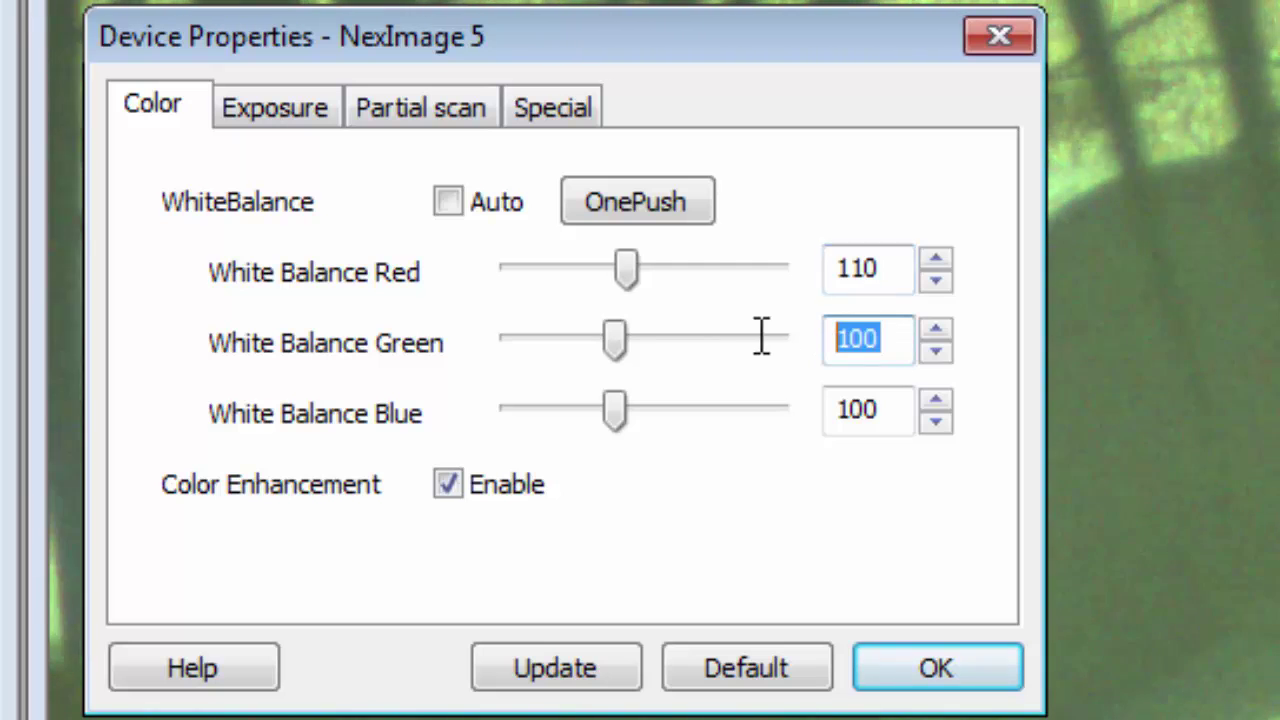
pyautogui.write('88')
pyautogui.moveTo(903, 398); pyautogui.dragTo(777, 417)
pyautogui.write('116')
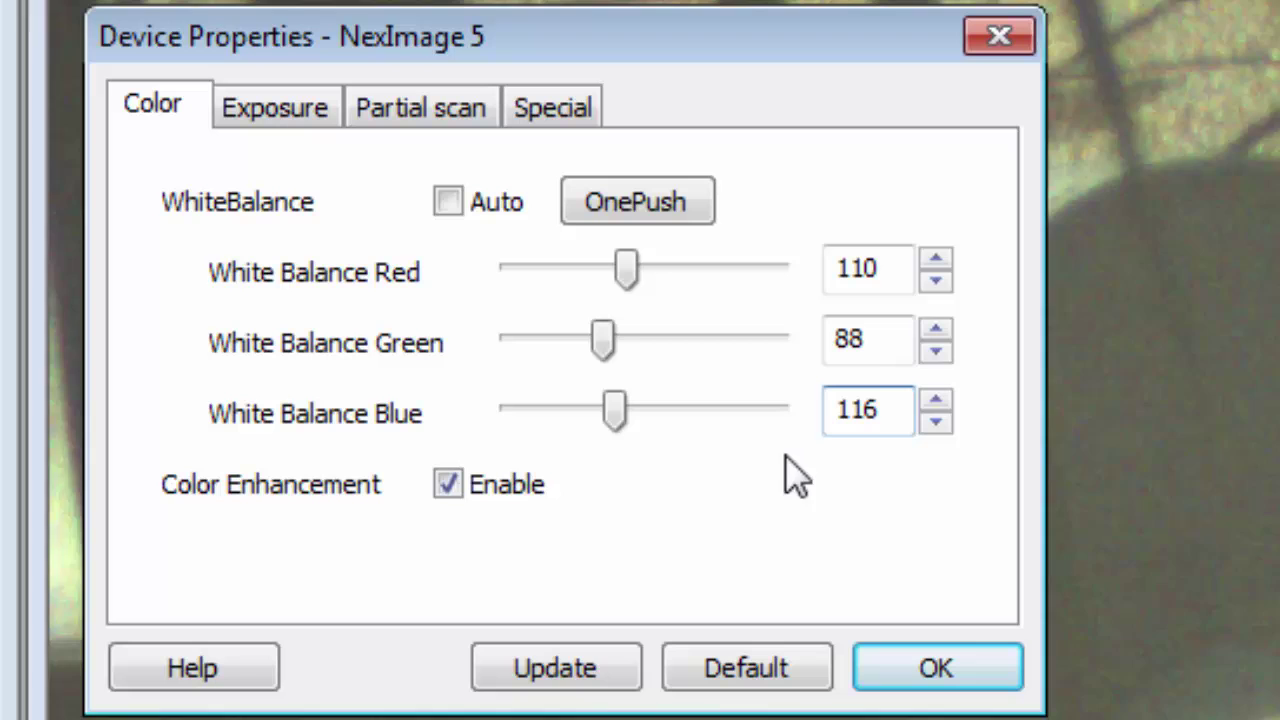
# Step: Apply the Red 110, Green 88, Blue 116 white balance with Update
pyautogui.click(578, 675)
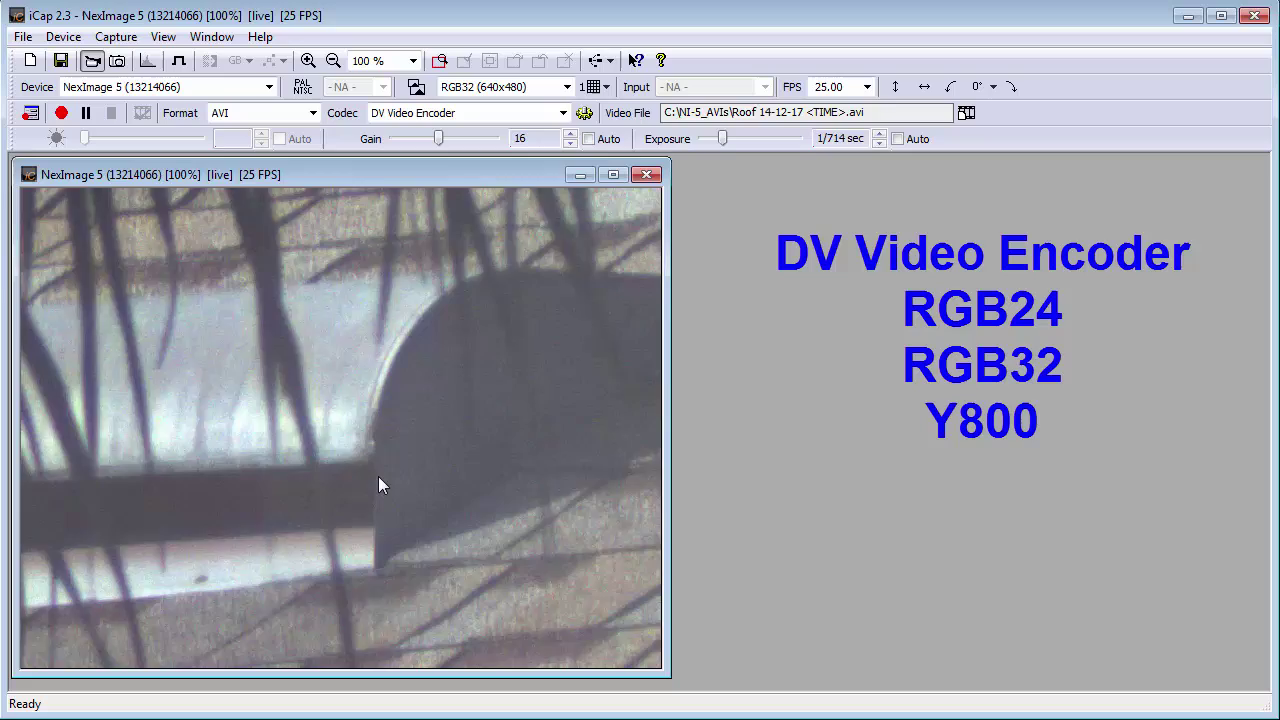
# Step: Select Y800 as the recording codec in place of DV Video Encoder
pyautogui.click(566, 112)
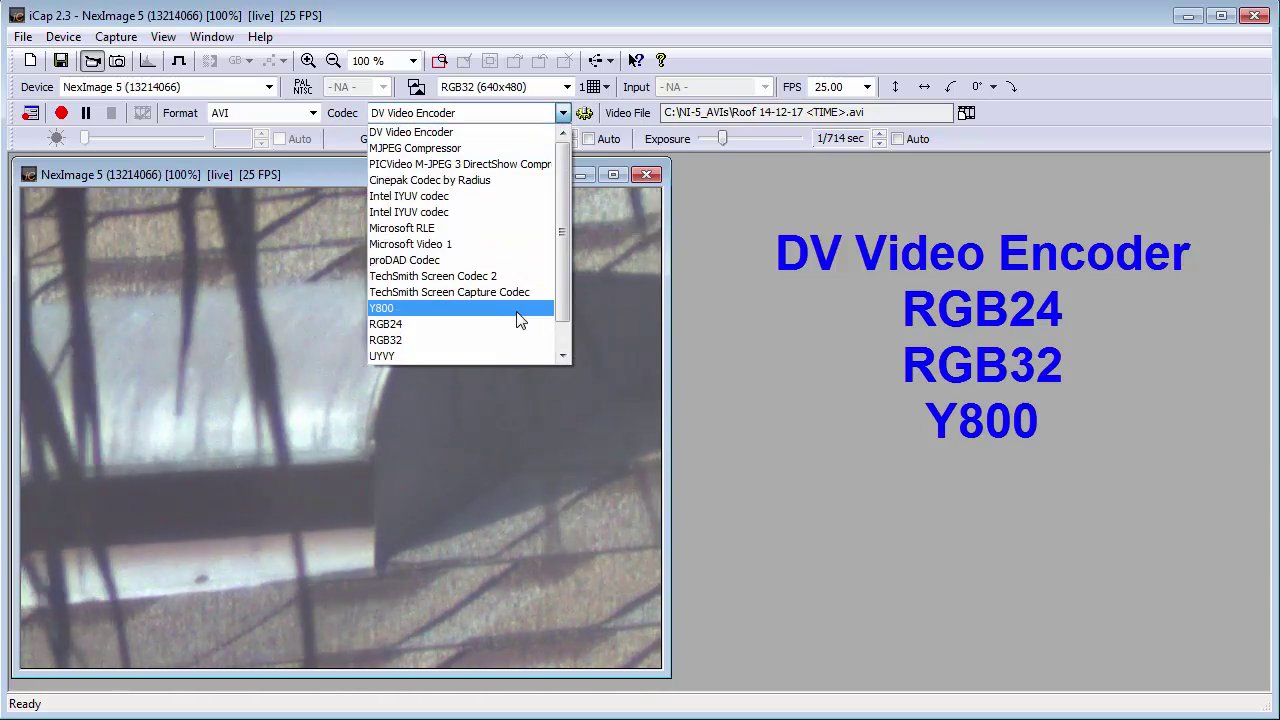
pyautogui.click(518, 310)
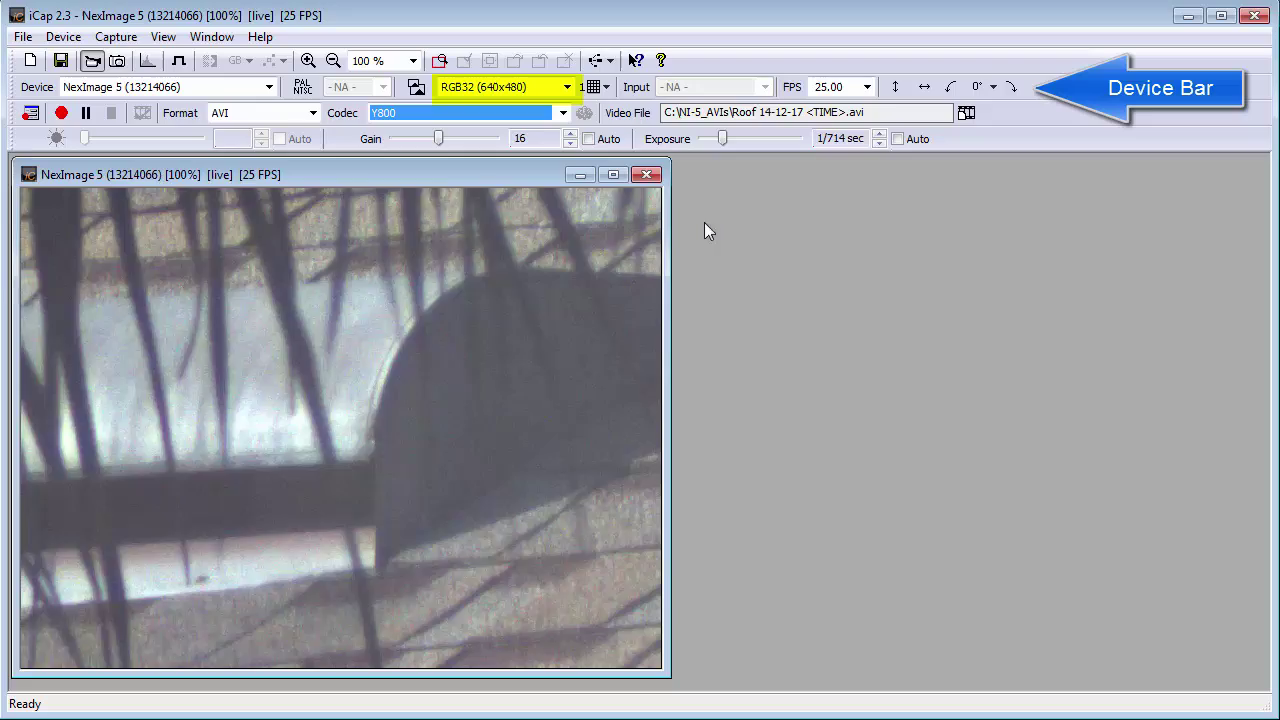
# Step: Change the NexImage 5 video format to Y800 (640x480) for a monochrome 25 FPS stream
pyautogui.click(567, 87)
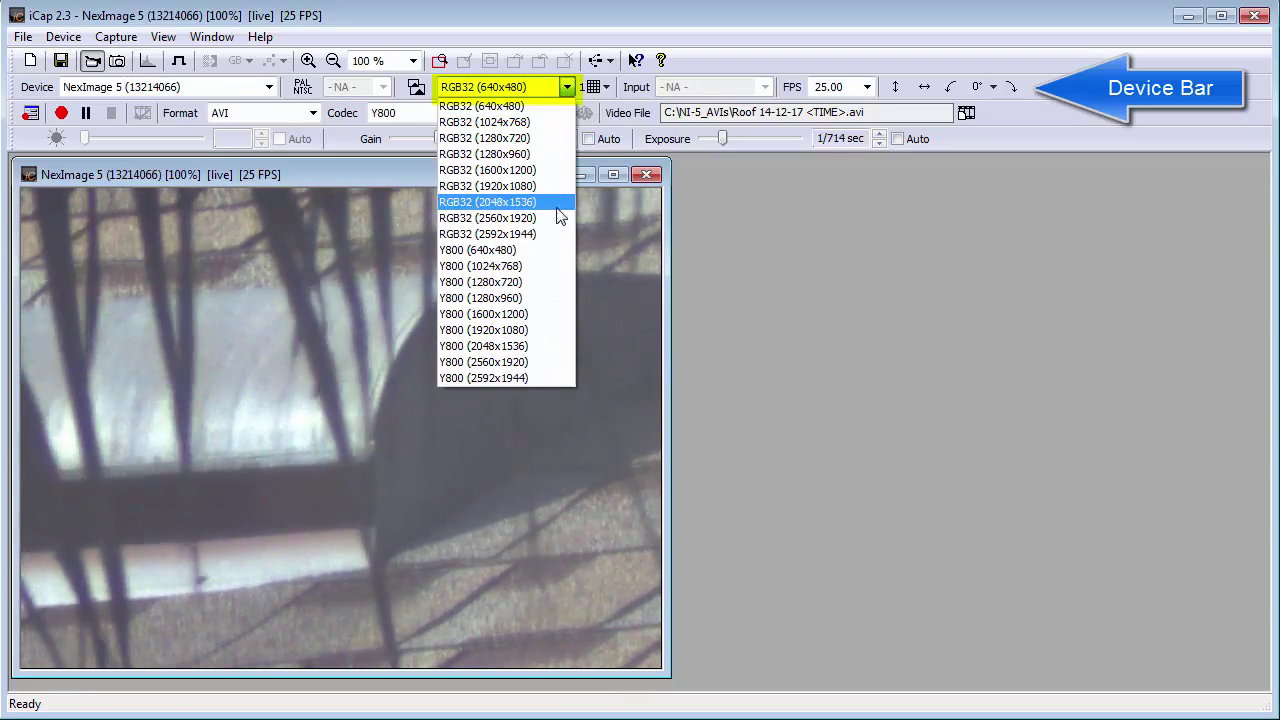
pyautogui.click(552, 248)
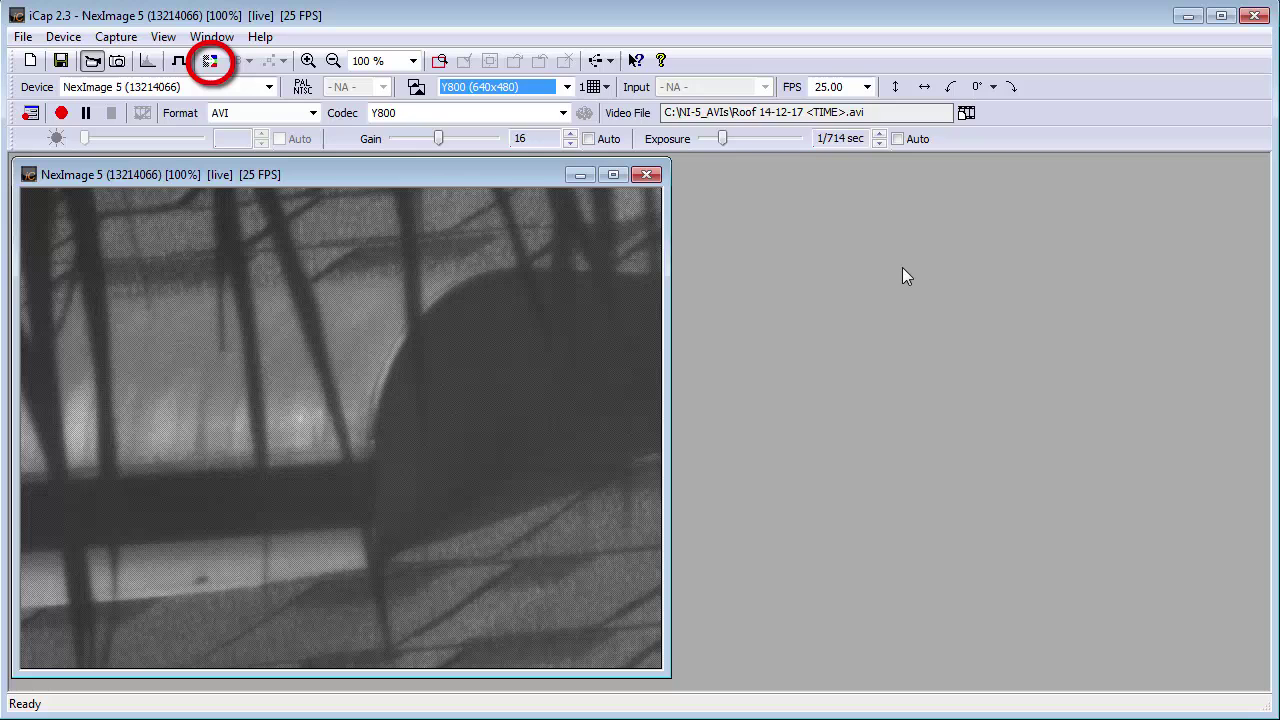
pyautogui.click(210, 62)
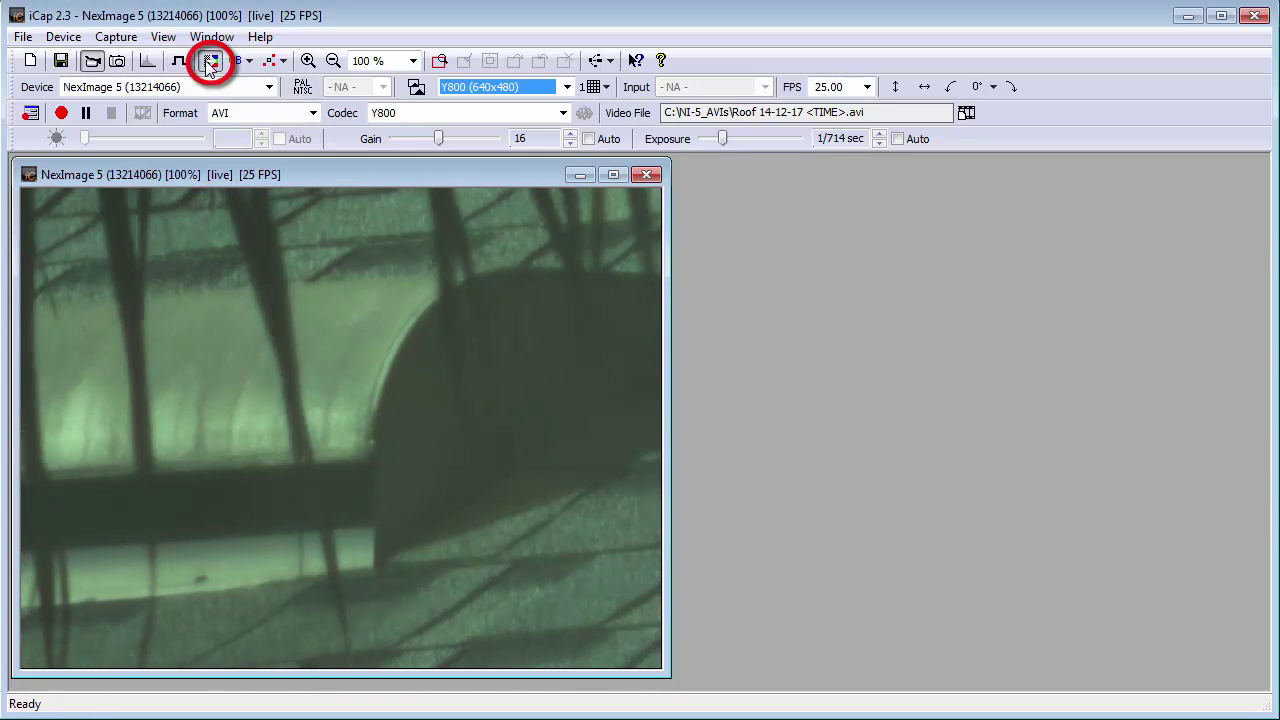
pyautogui.click(210, 62)
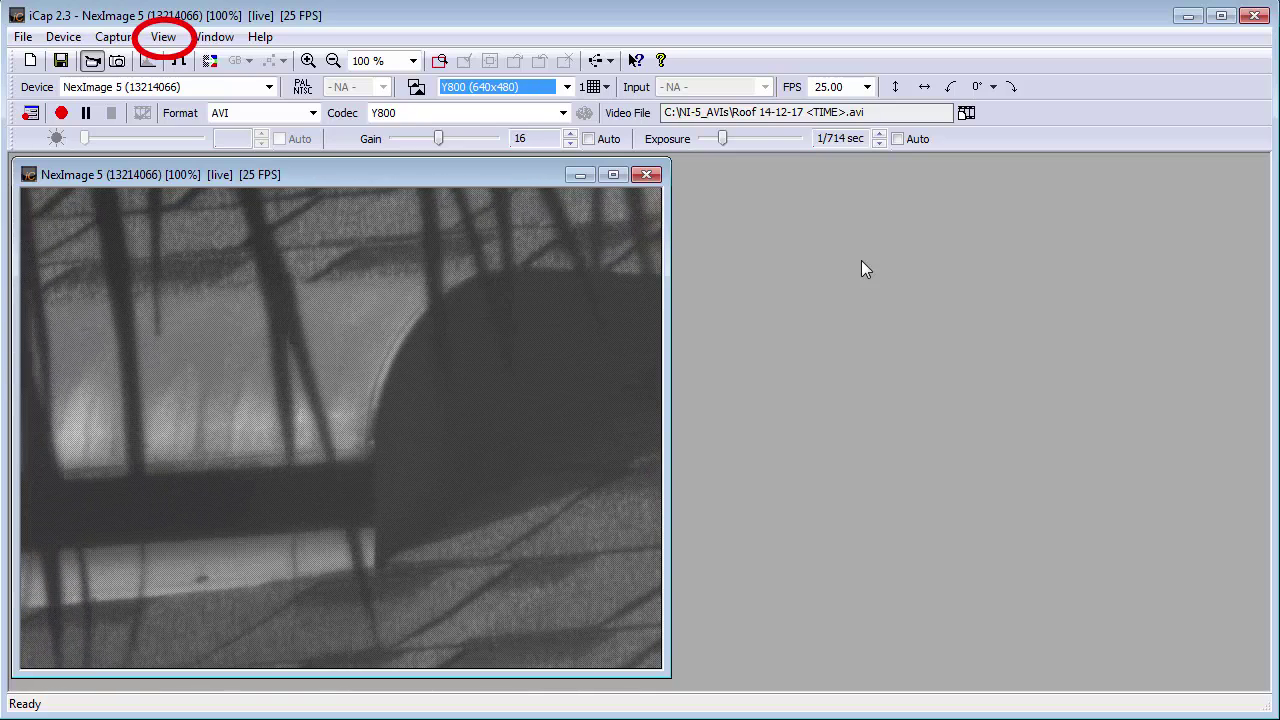
# Step: Show all video formats, keep Y800 (640x480), and shorten exposure to 1/556 sec
pyautogui.click(163, 36)
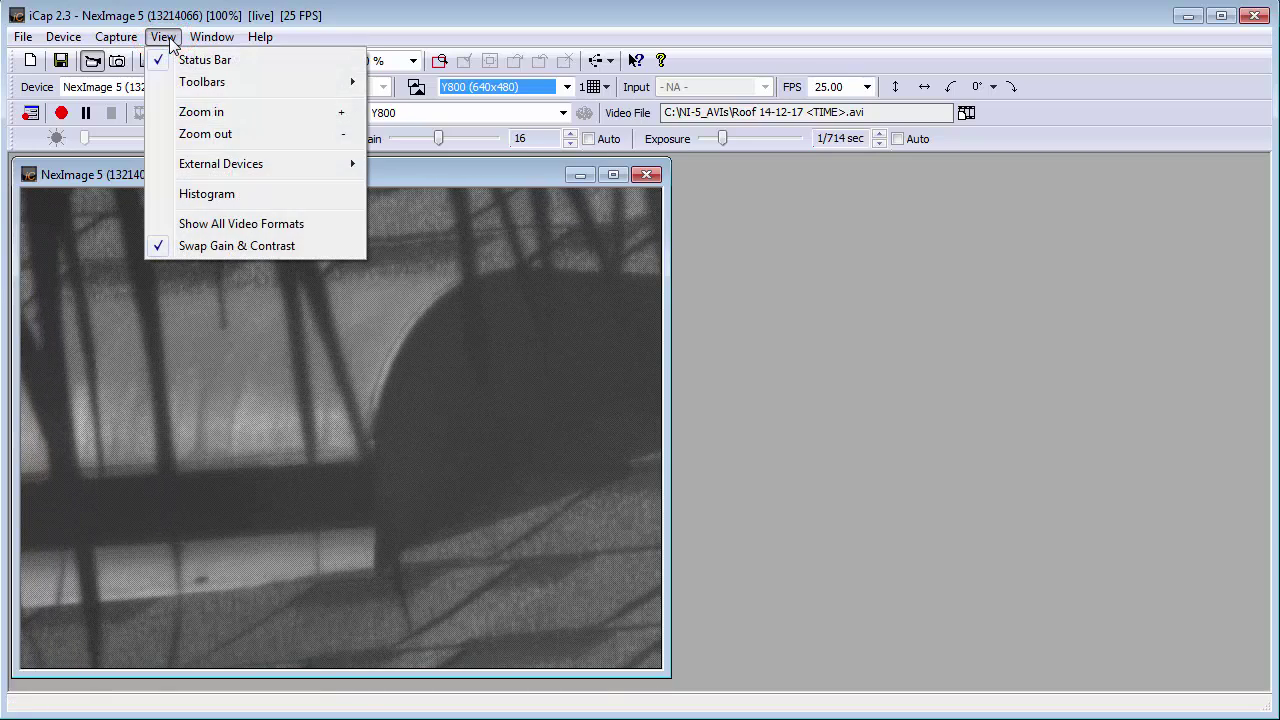
pyautogui.click(205, 225)
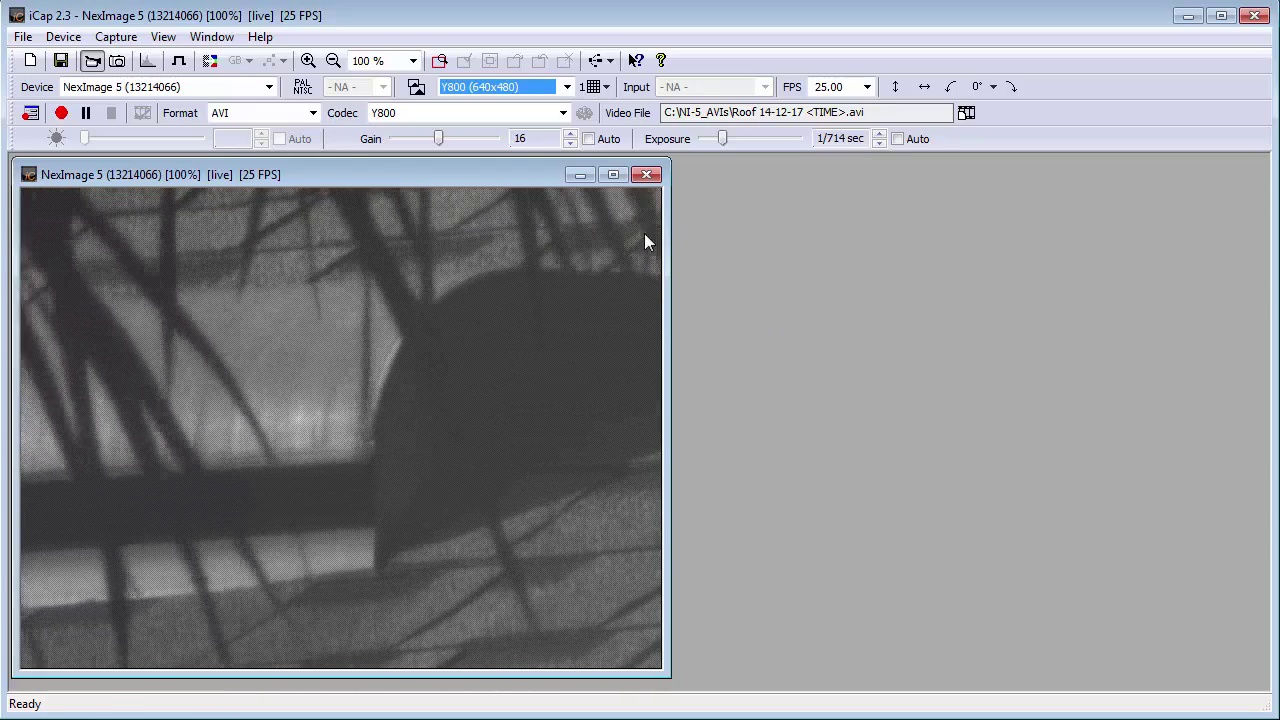
pyautogui.click(567, 87)
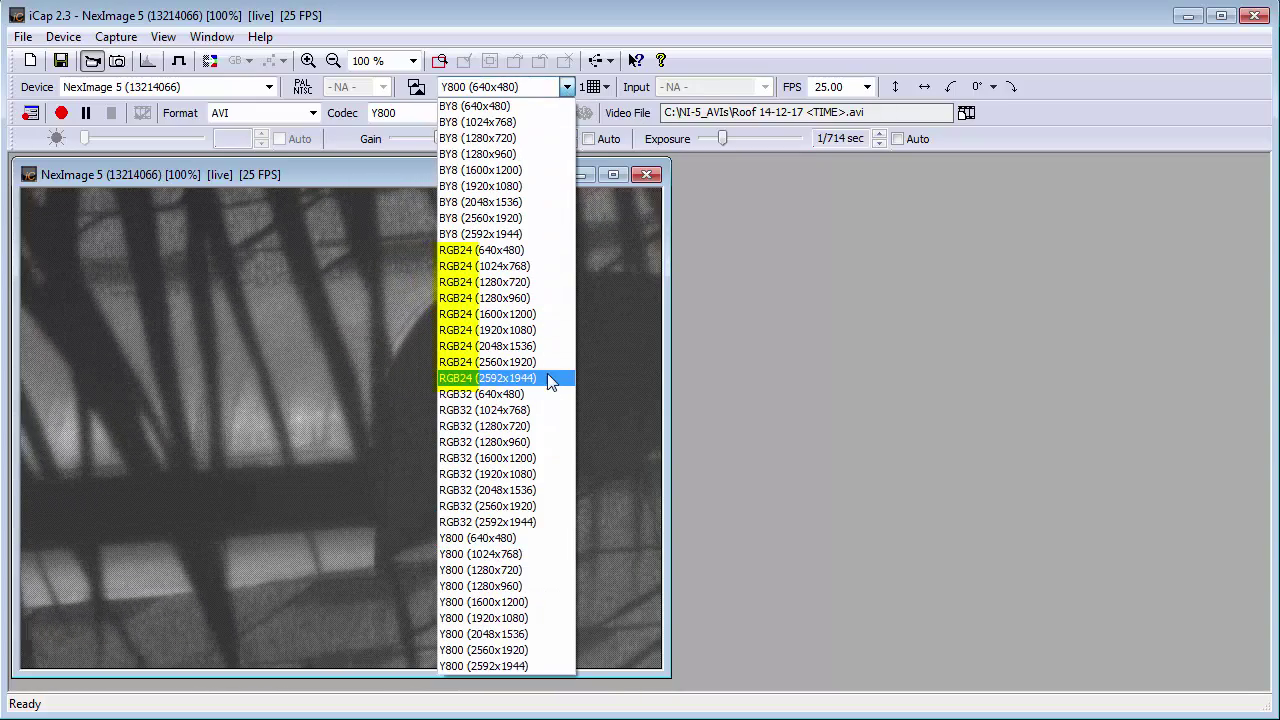
pyautogui.click(757, 362)
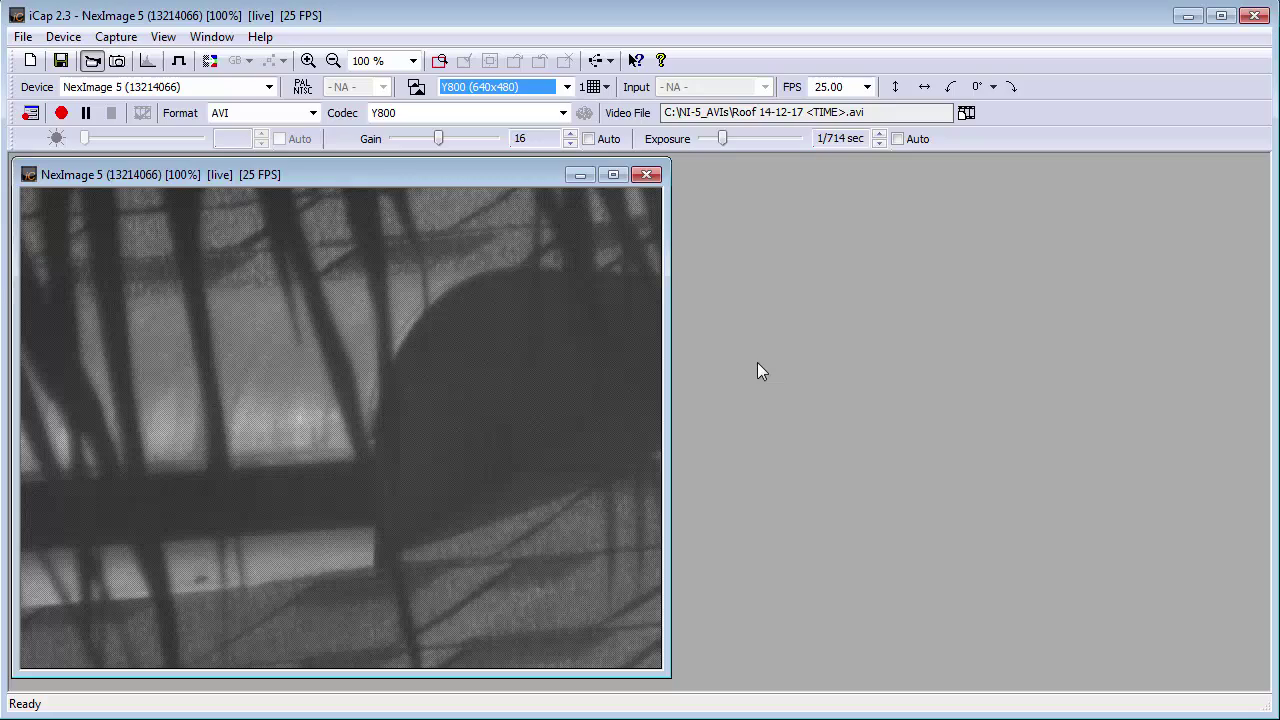
pyautogui.moveTo(722, 138); pyautogui.dragTo(724, 138)
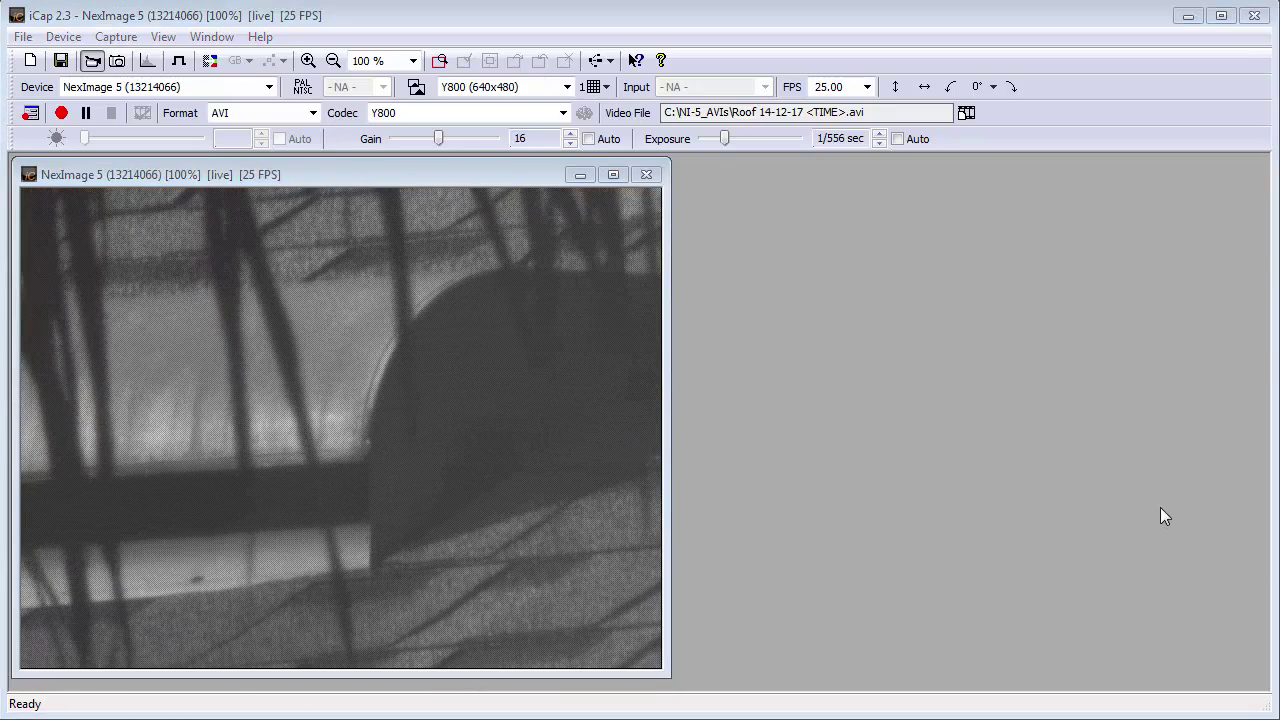
# Step: Confirm the Advanced recording option Stop recording after 00:00:10 and close Recording Settings
pyautogui.click(966, 112)
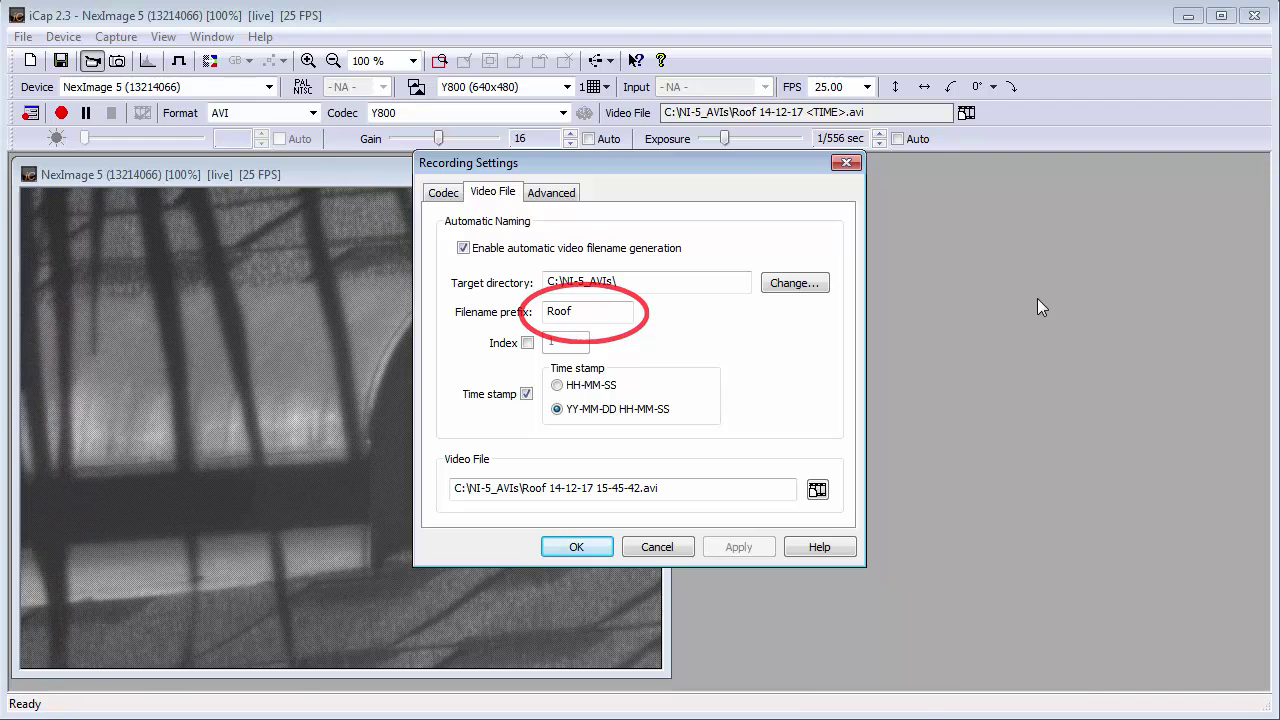
pyautogui.click(553, 193)
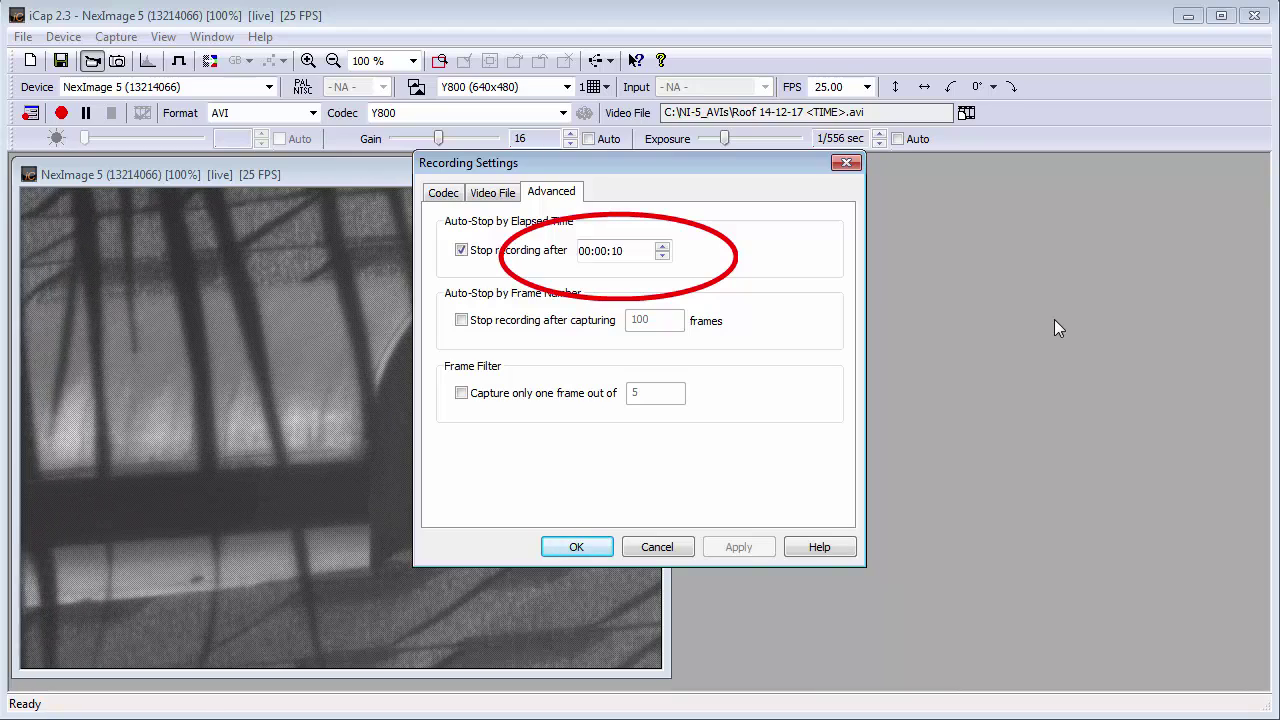
pyautogui.click(577, 547)
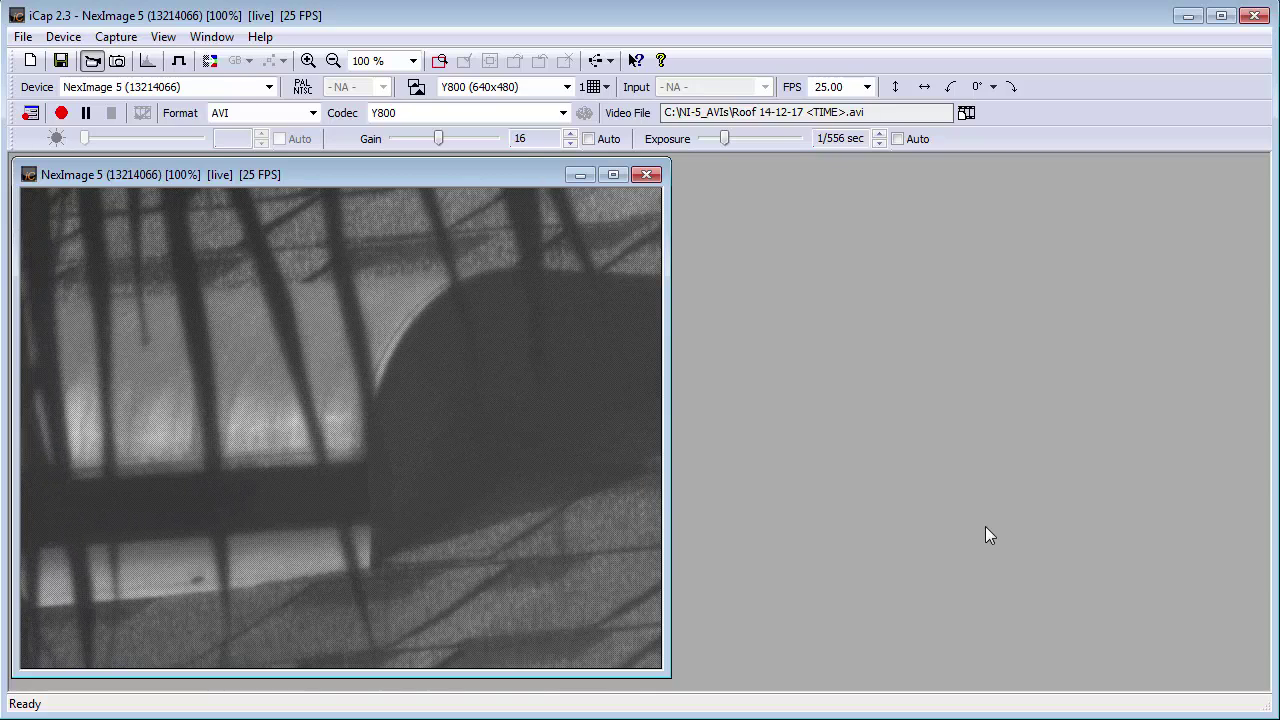
pyautogui.click(604, 87)
pyautogui.click(640, 157)
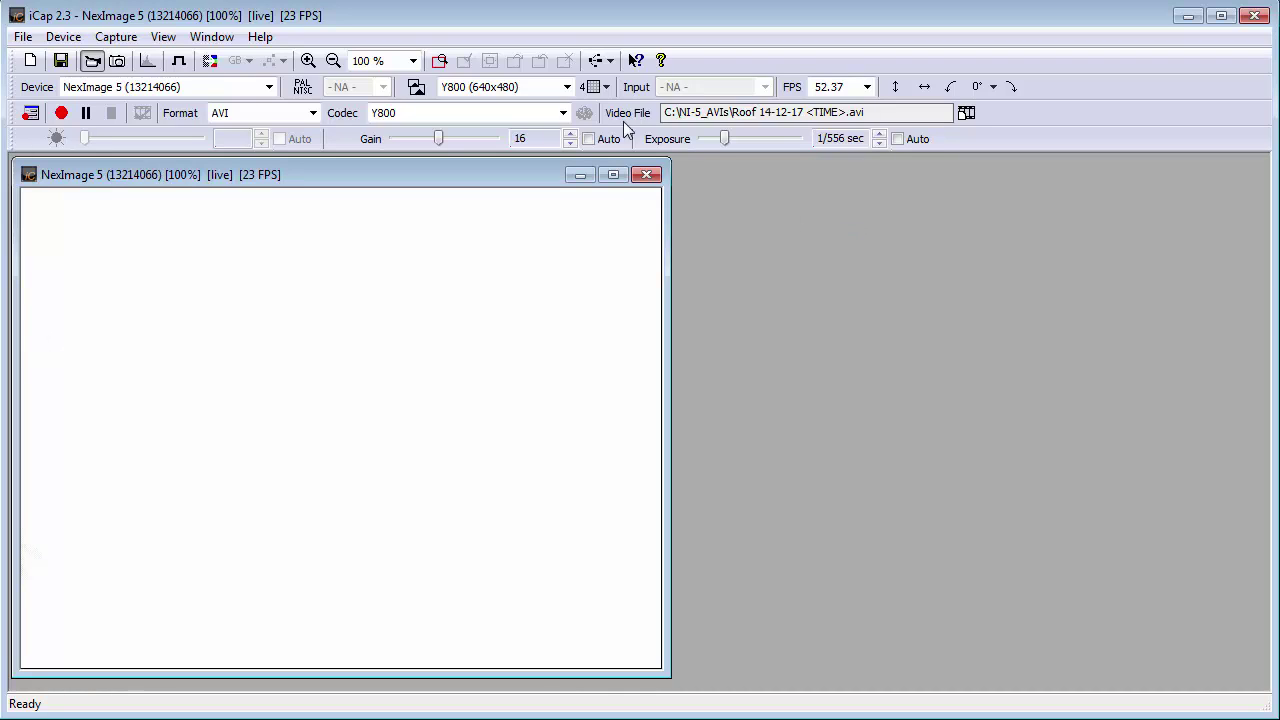
pyautogui.click(593, 88)
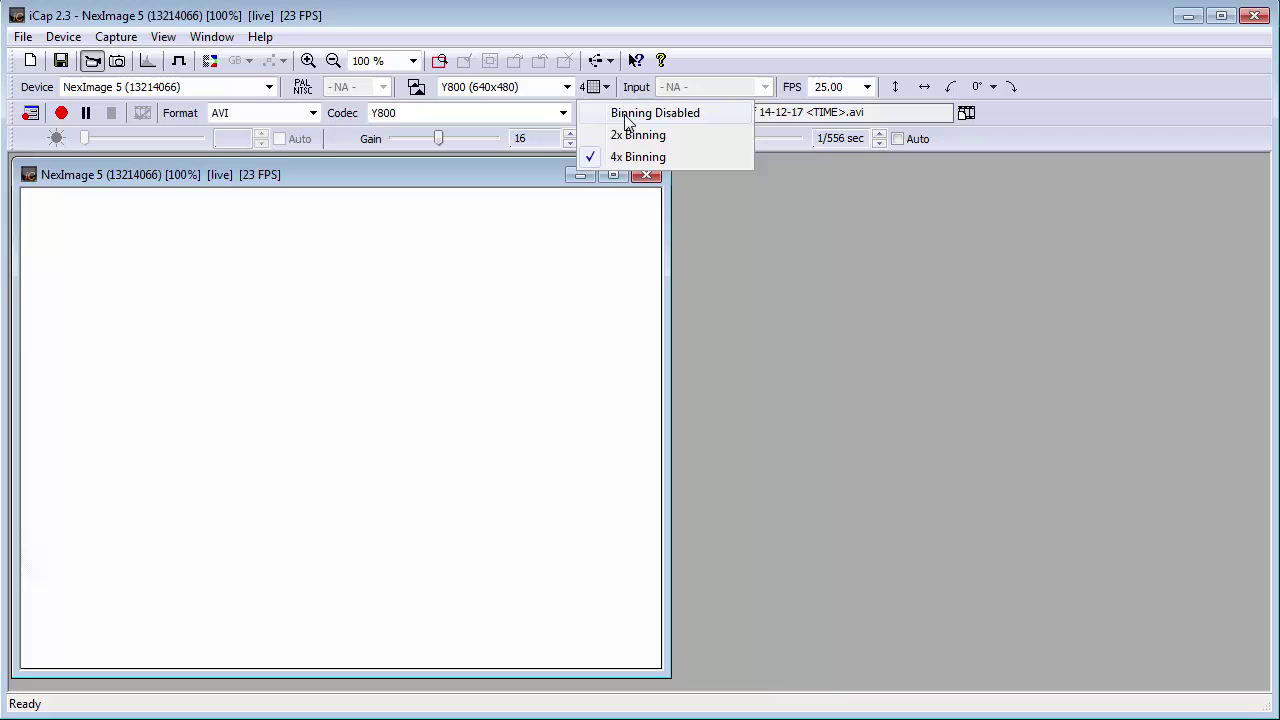
pyautogui.click(627, 116)
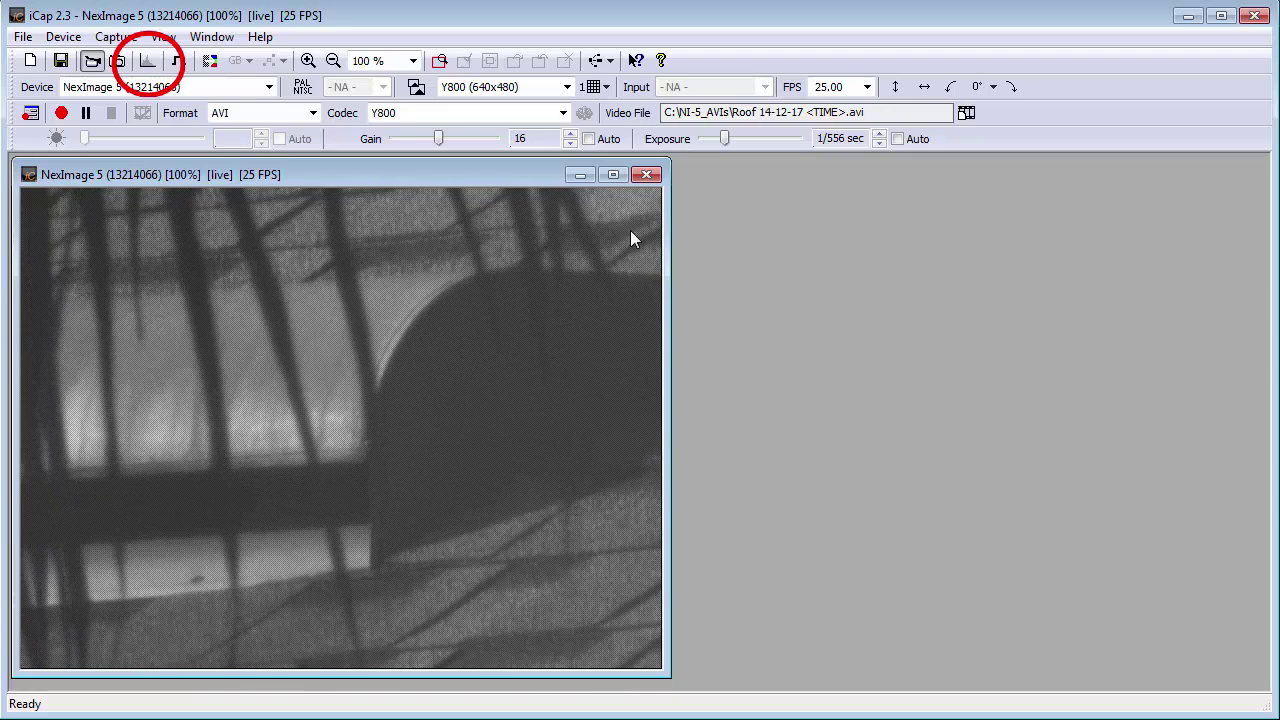
pyautogui.click(148, 60)
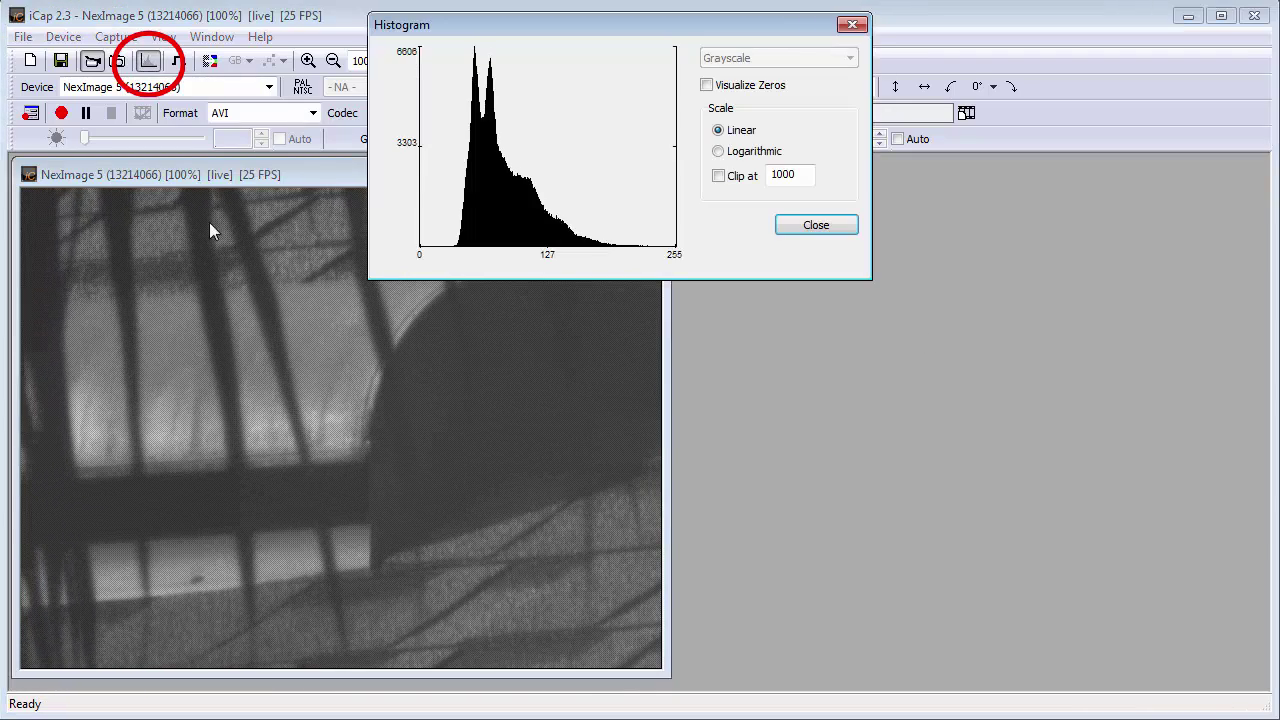
pyautogui.click(148, 61)
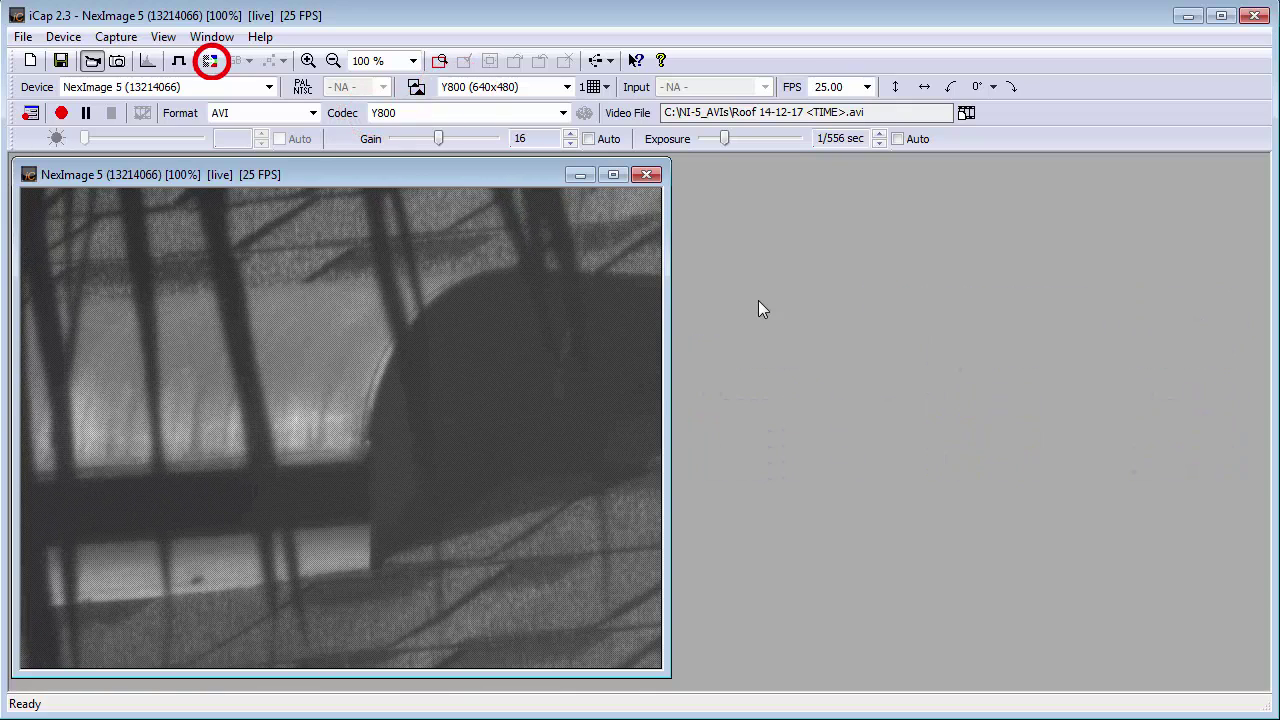
pyautogui.click(208, 62)
pyautogui.click(212, 64)
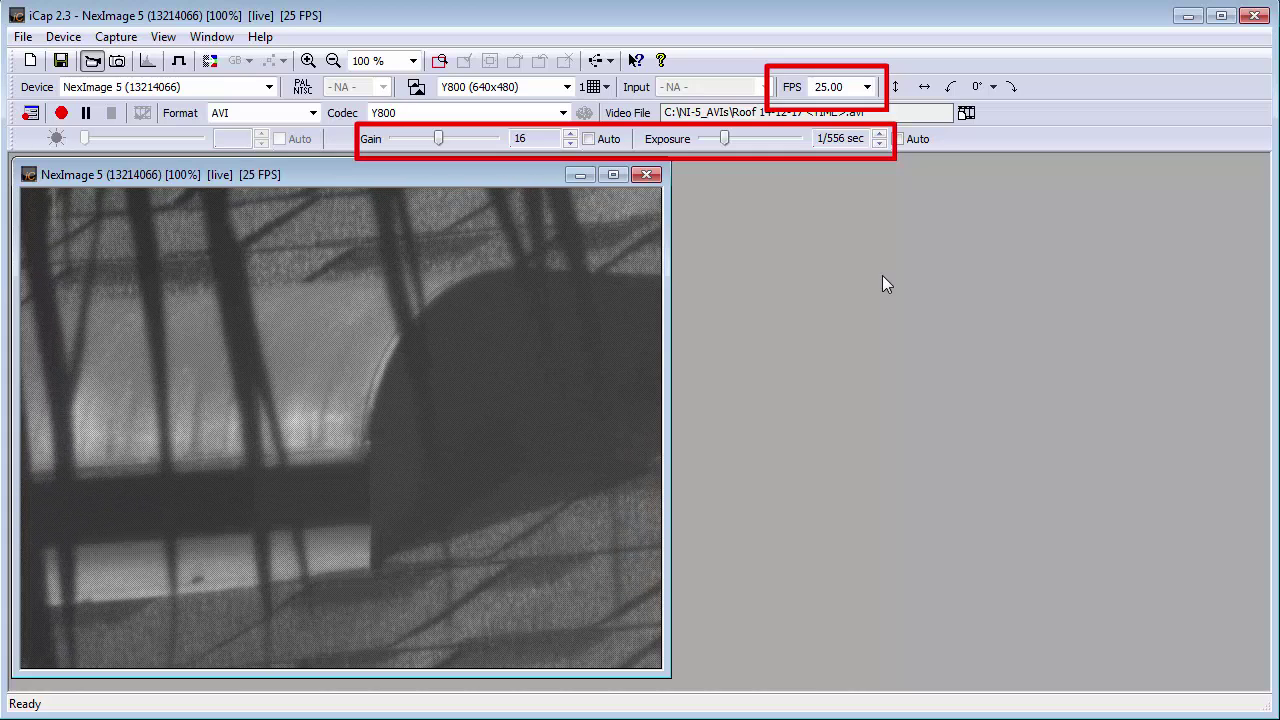
pyautogui.click(594, 87)
pyautogui.click(650, 111)
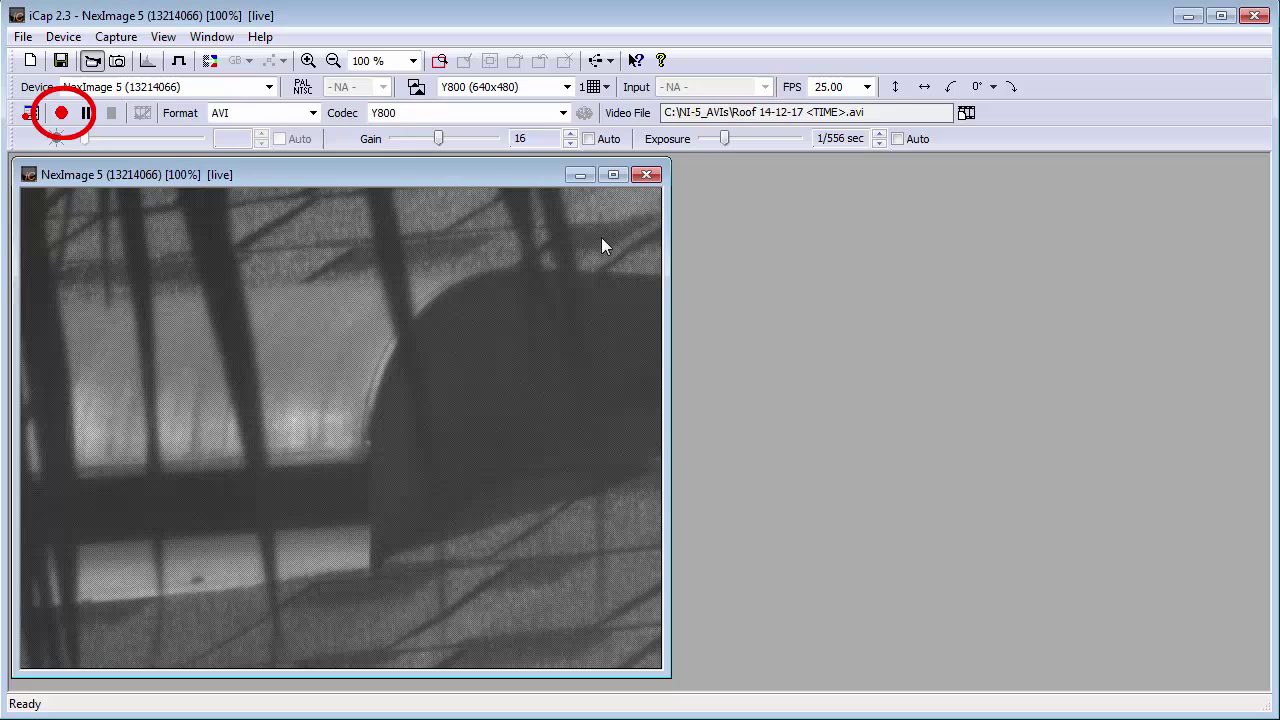
pyautogui.click(61, 113)
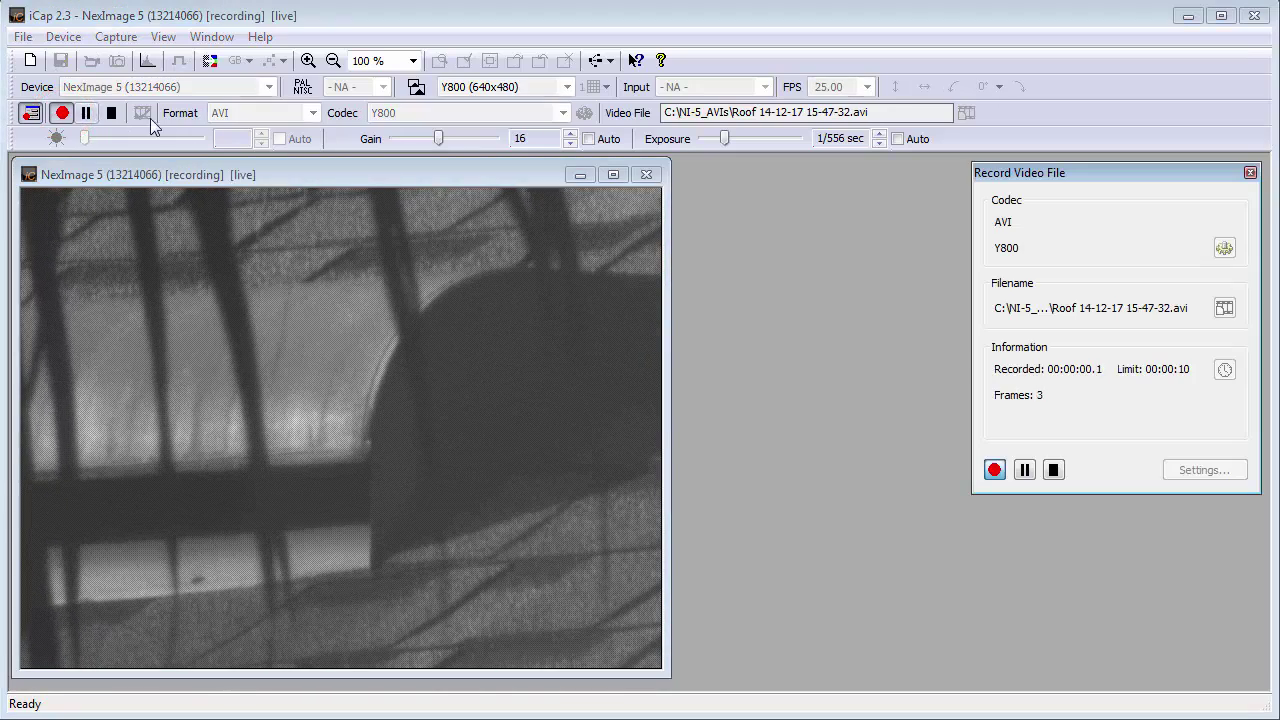